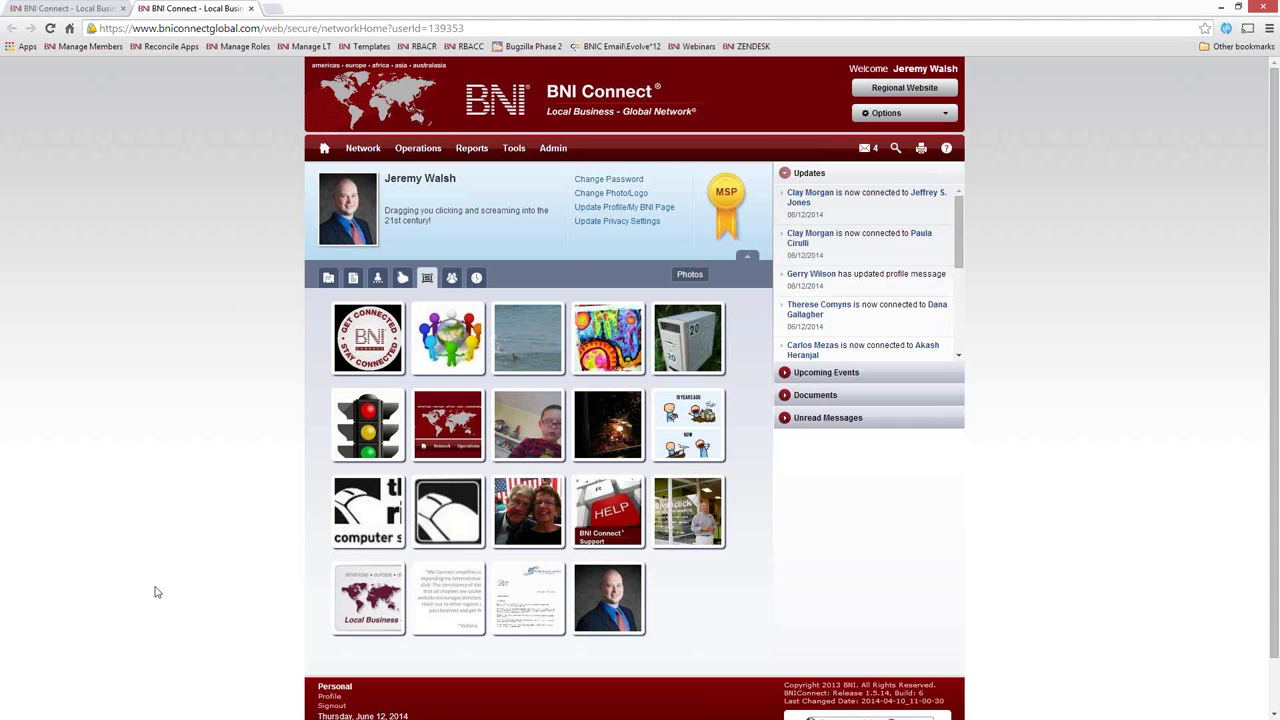
Enlarge and close a testimonial, view Groups and Training History, then return to Profile details
click(451, 603)
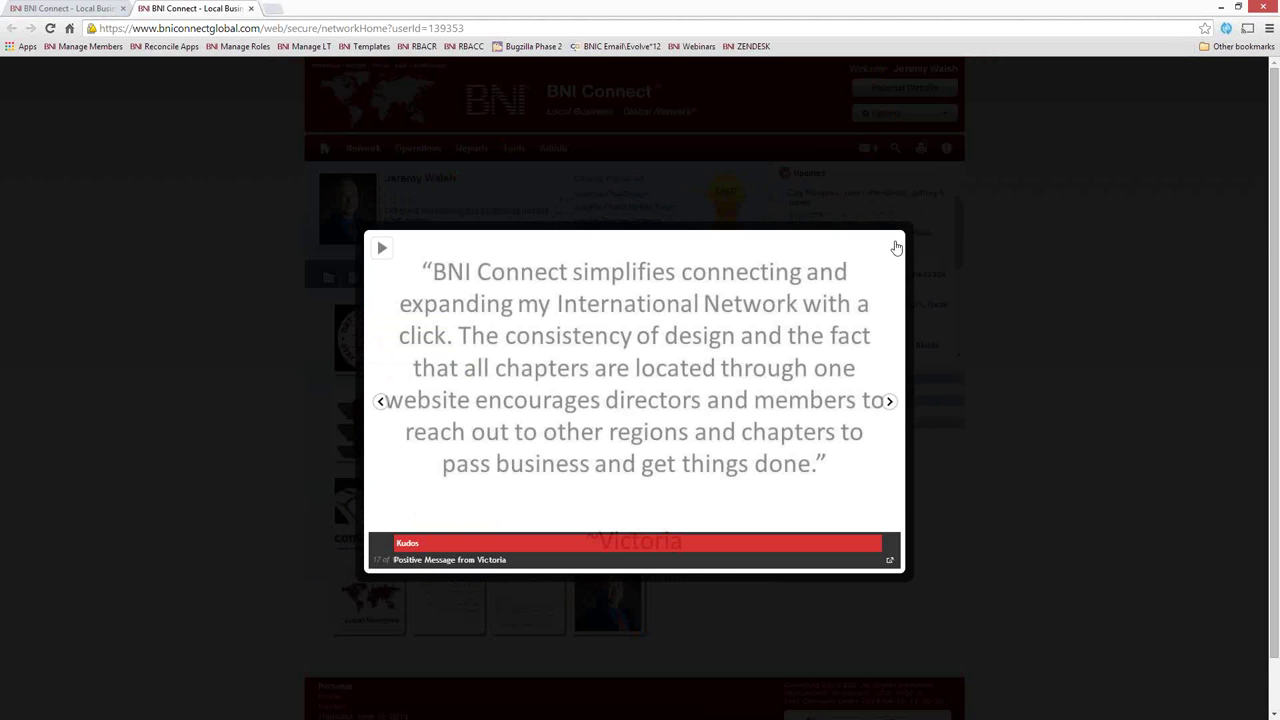
click(889, 246)
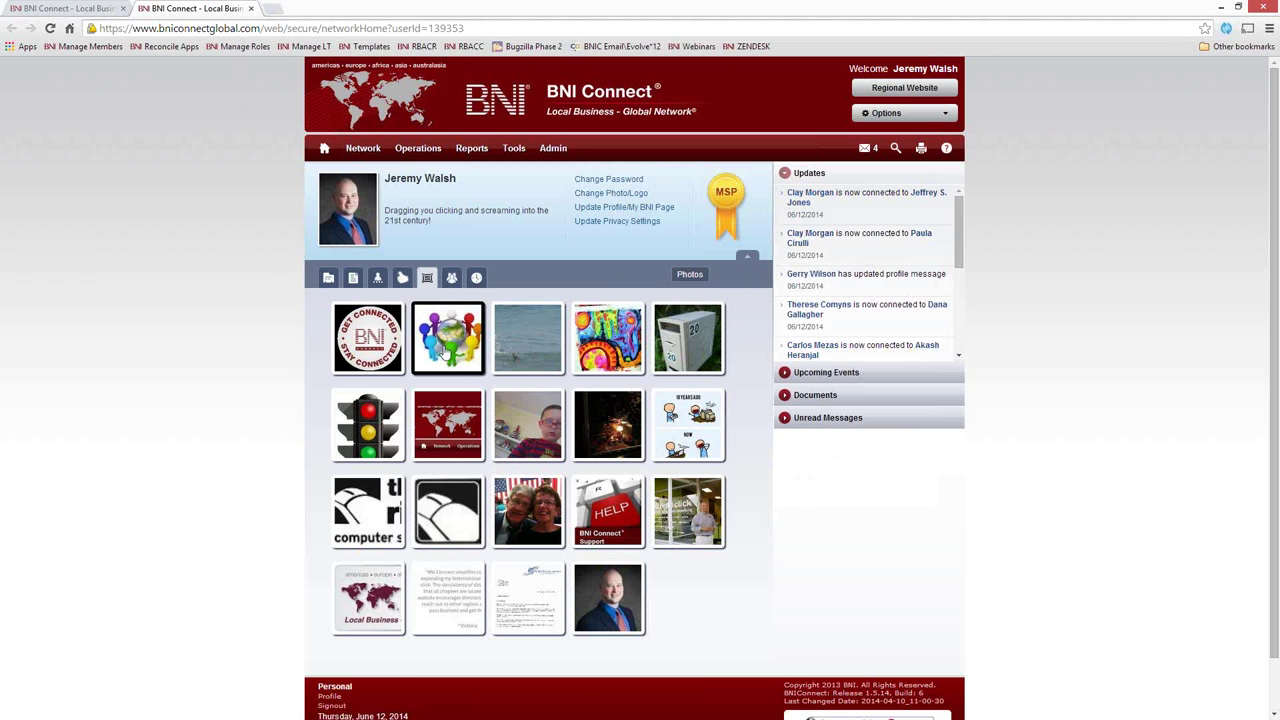
click(451, 277)
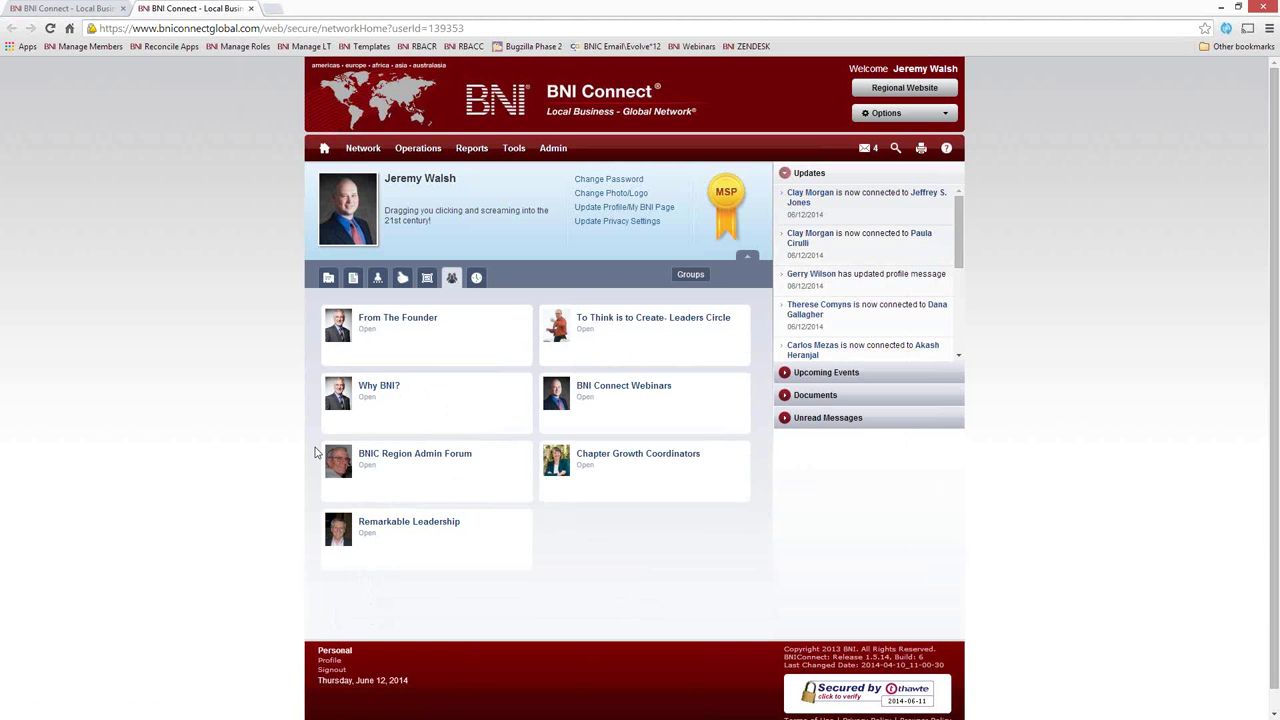
click(477, 279)
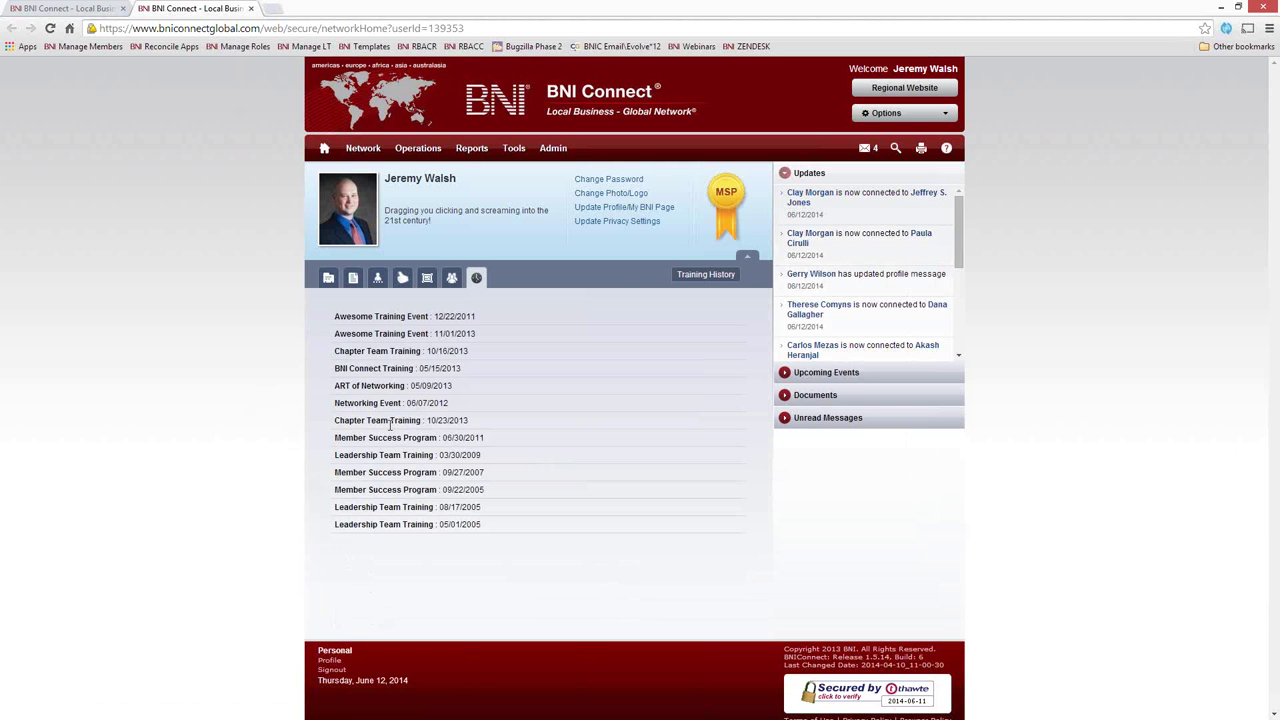
click(329, 279)
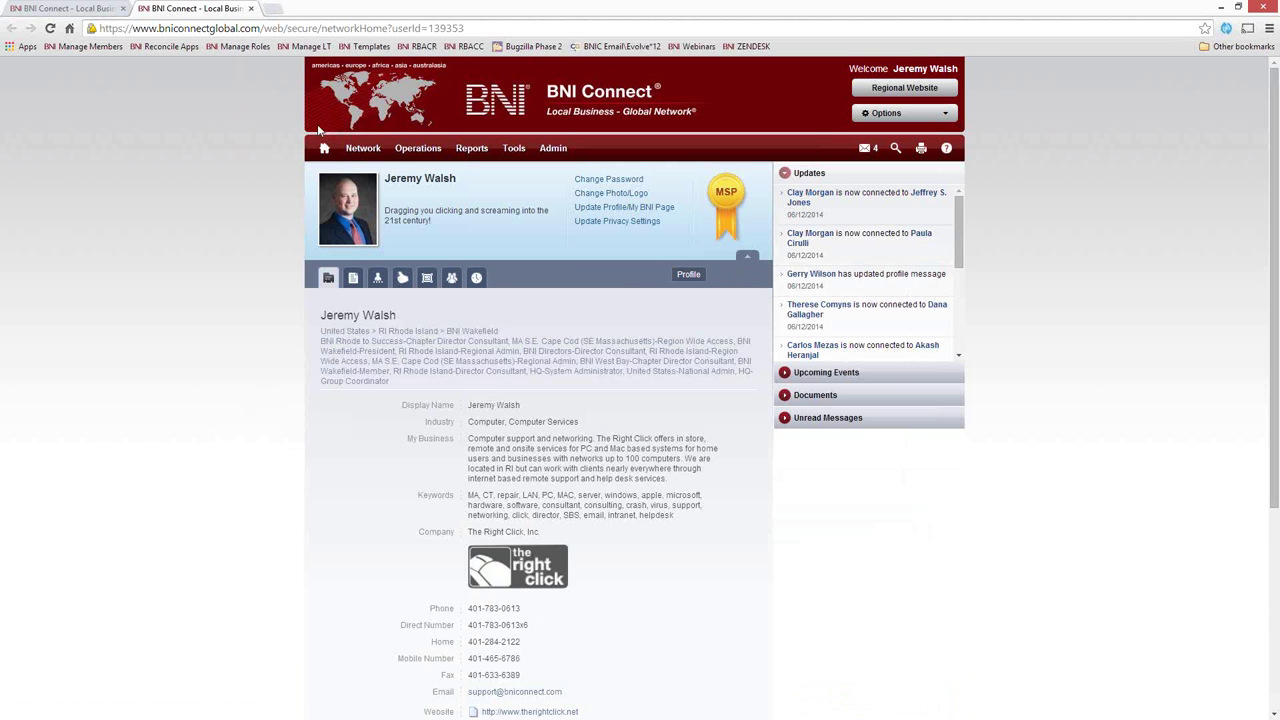
Close the public profile tab and go to the BNI Connect home page
click(253, 9)
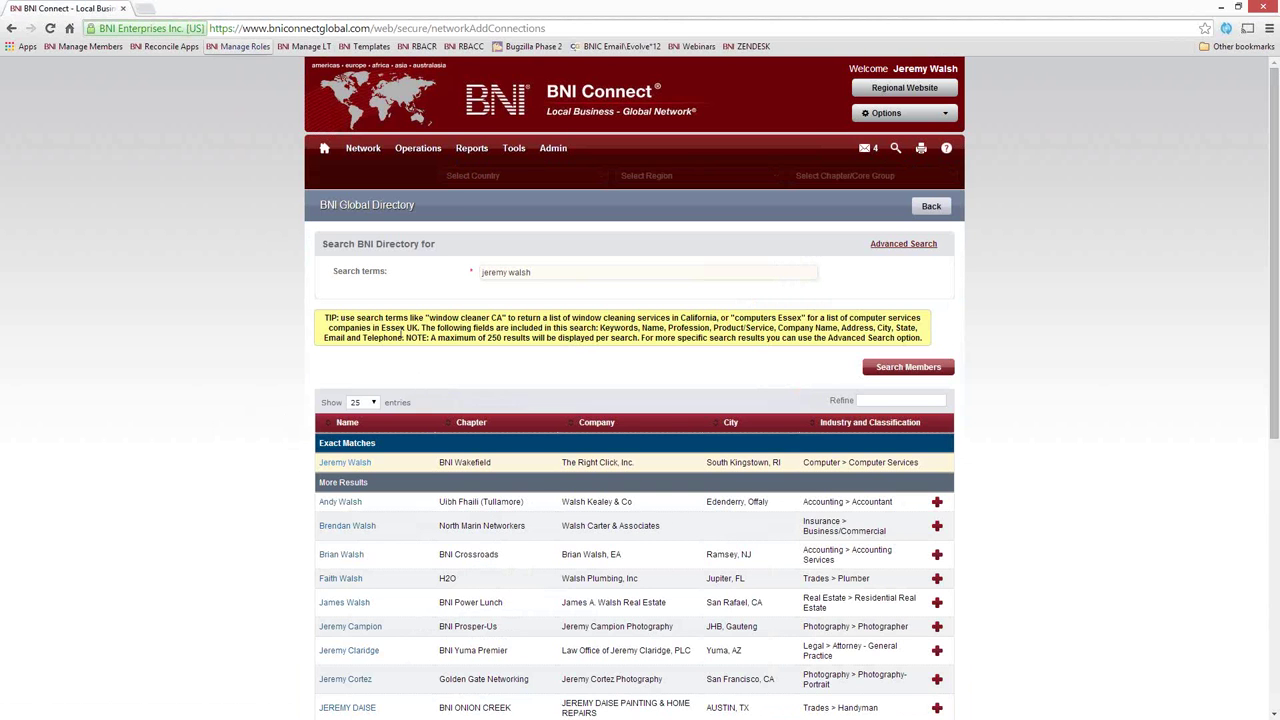
click(324, 150)
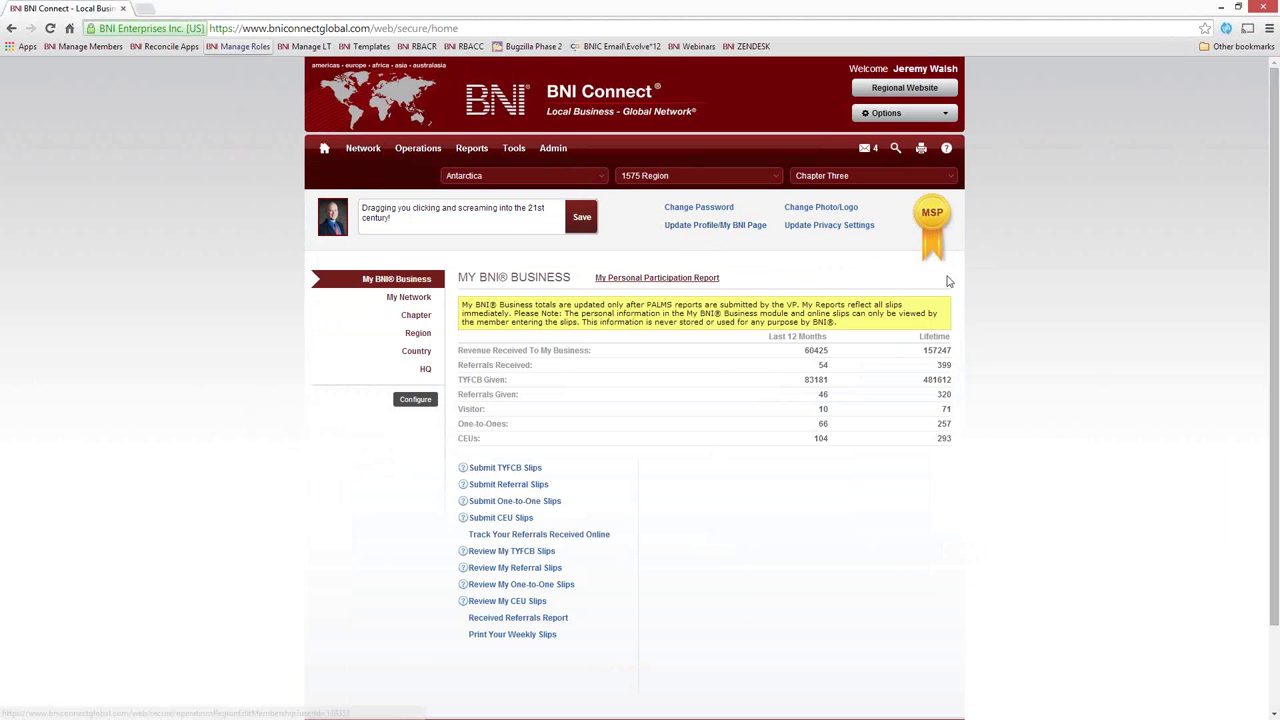
Choose My Account from the Options menu to edit the member's own profile
click(946, 113)
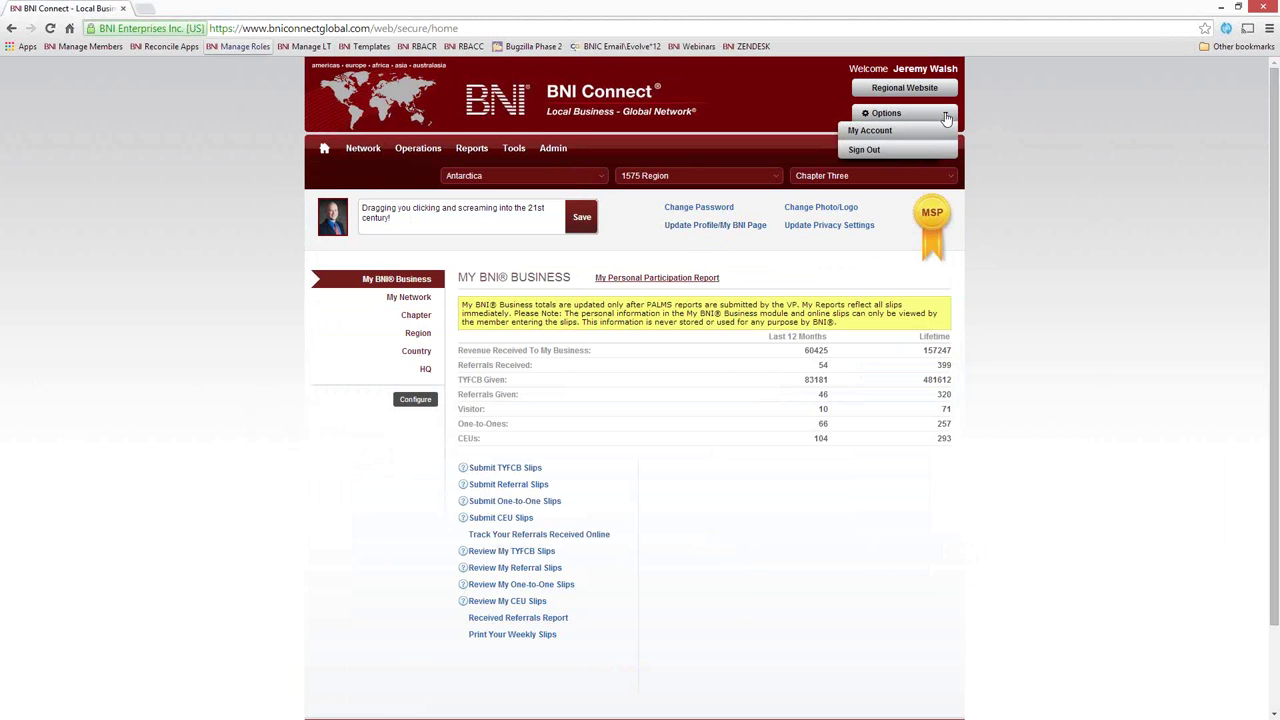
click(872, 132)
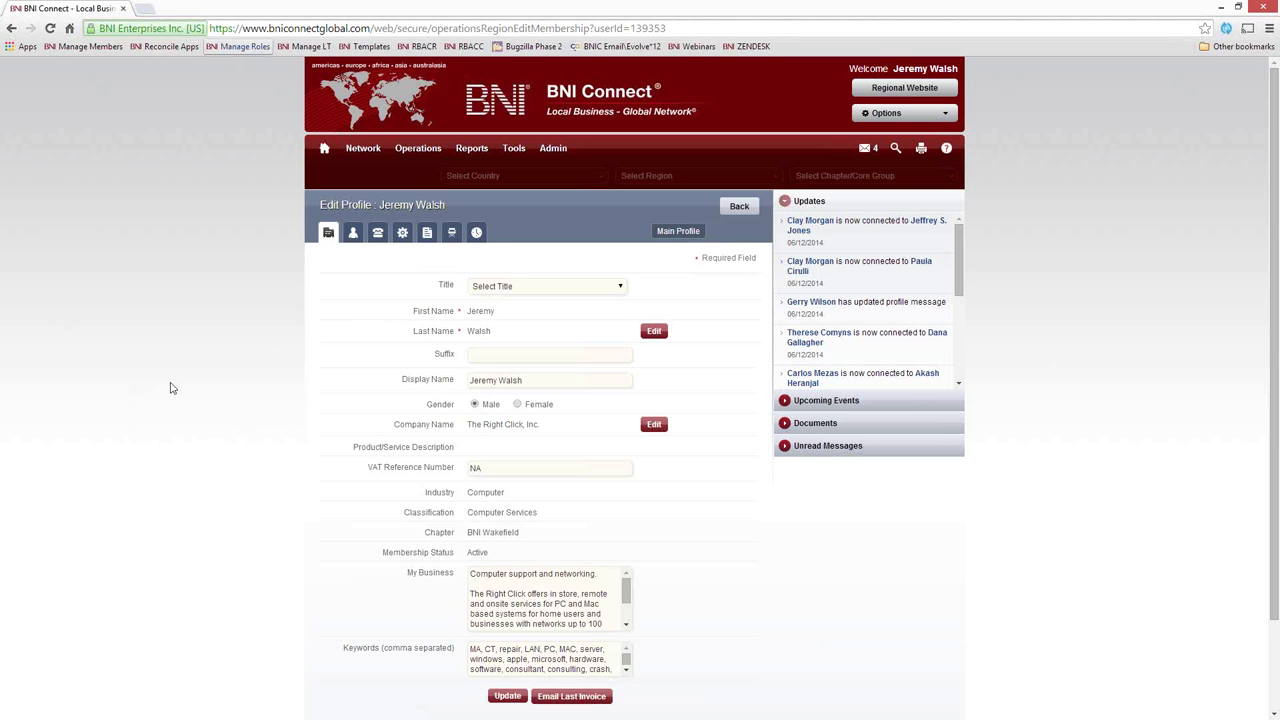
scroll(170, 388, down, 1)
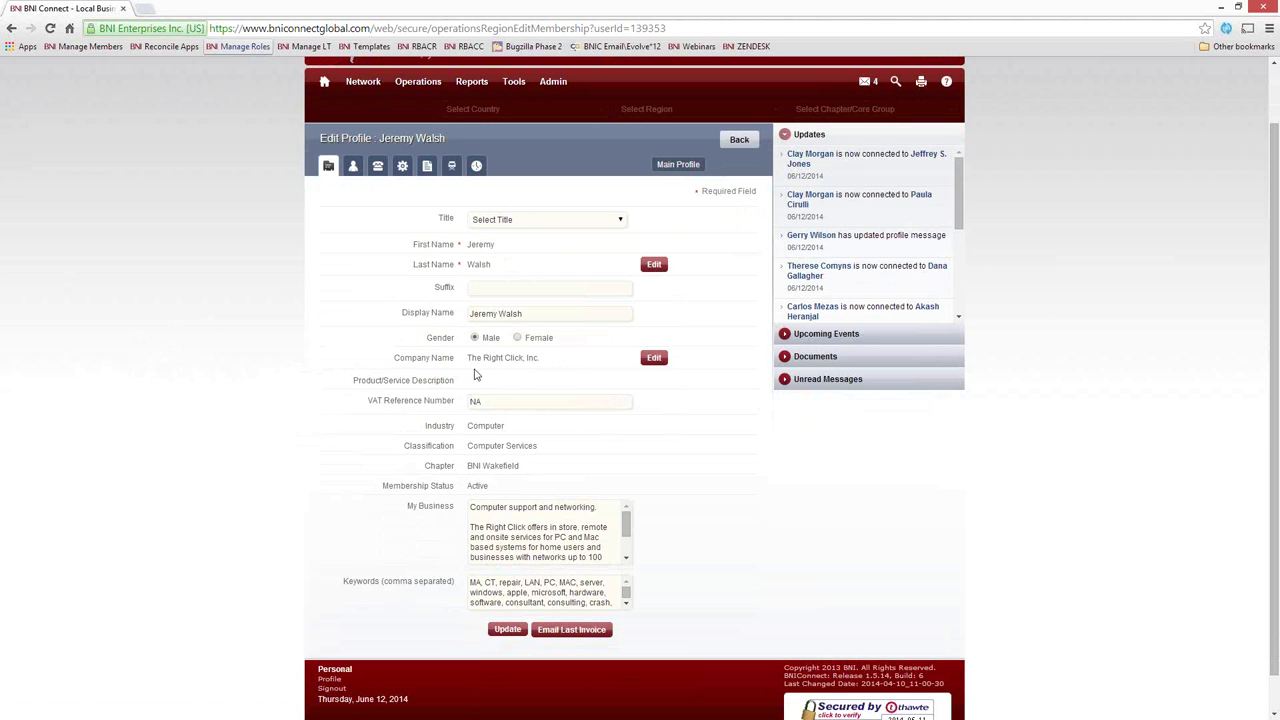
double_click(481, 252)
drag(491, 268, 477, 266)
click(497, 255)
scroll(345, 323, down, 1)
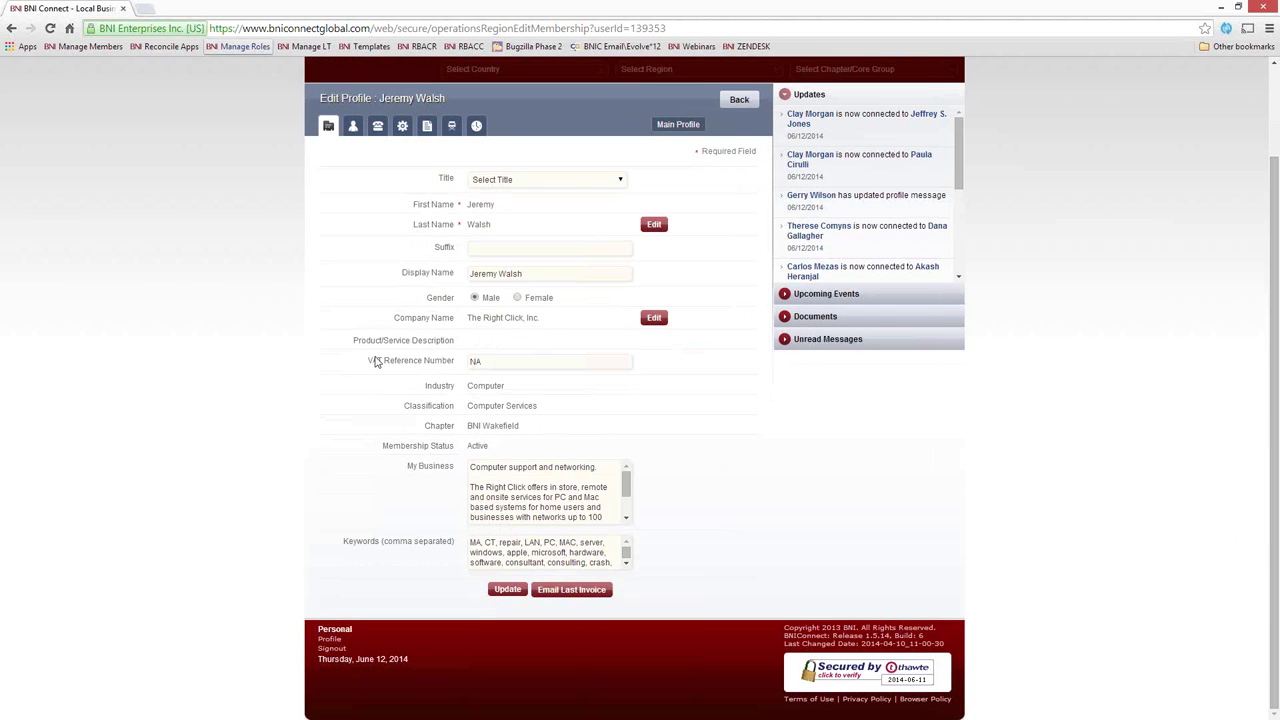
drag(369, 360, 453, 362)
click(489, 360)
drag(368, 366, 455, 366)
click(452, 367)
drag(544, 410, 468, 406)
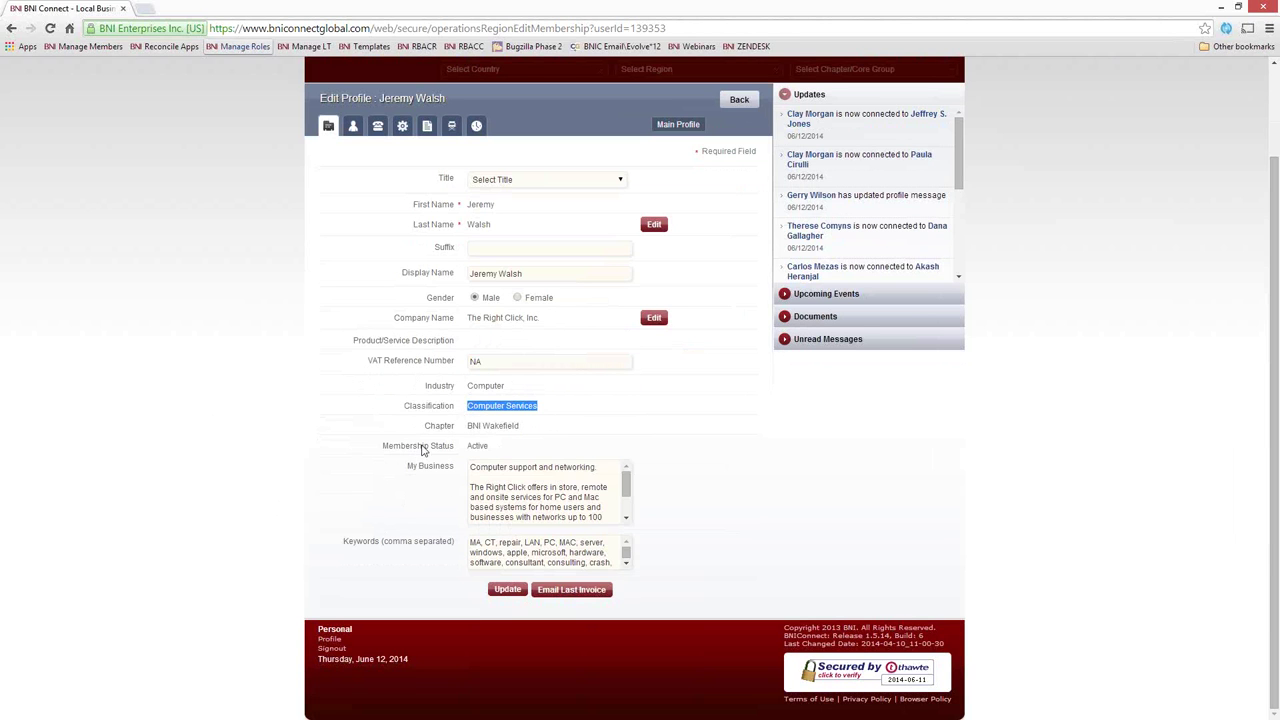
click(503, 439)
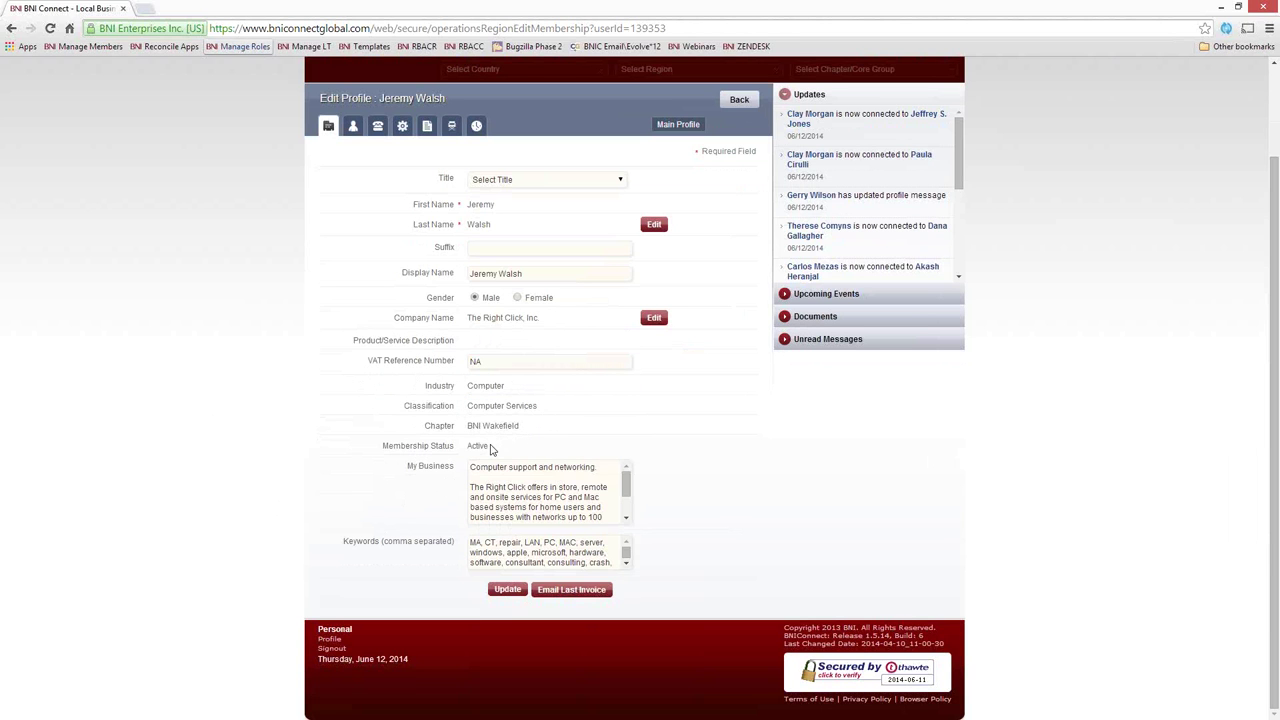
double_click(477, 446)
click(546, 489)
drag(456, 468, 406, 468)
click(402, 530)
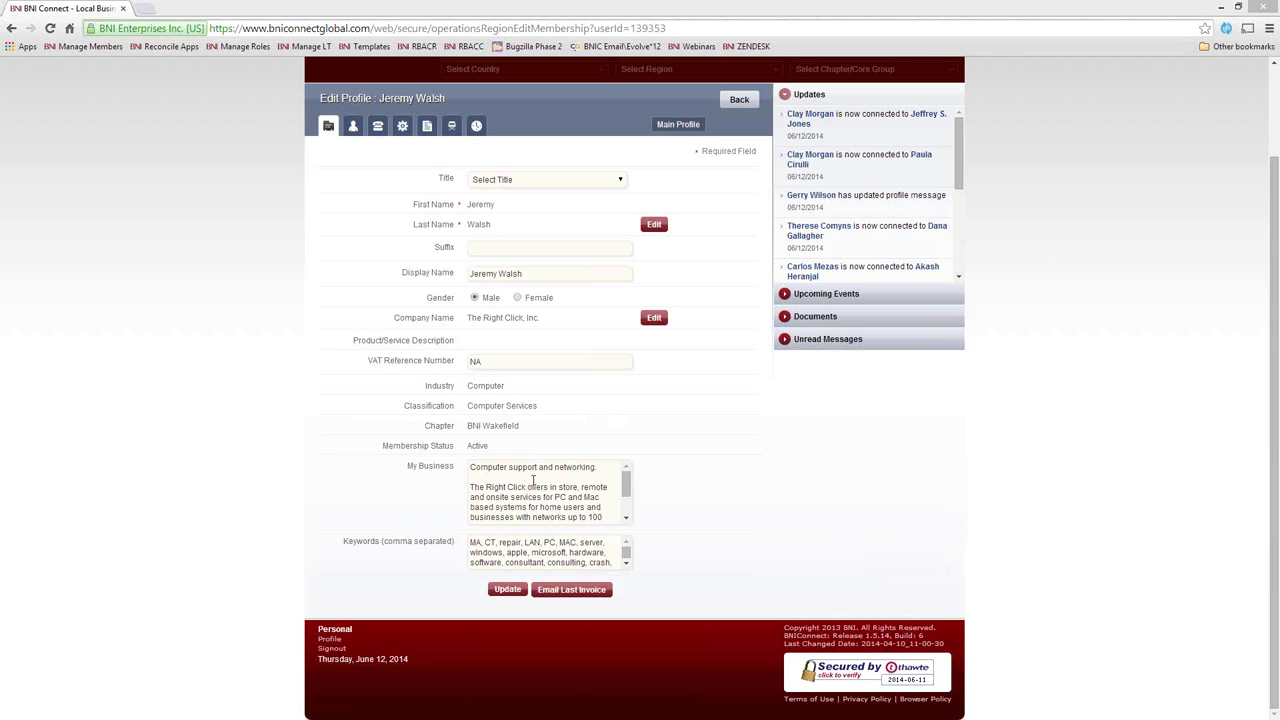
click(628, 565)
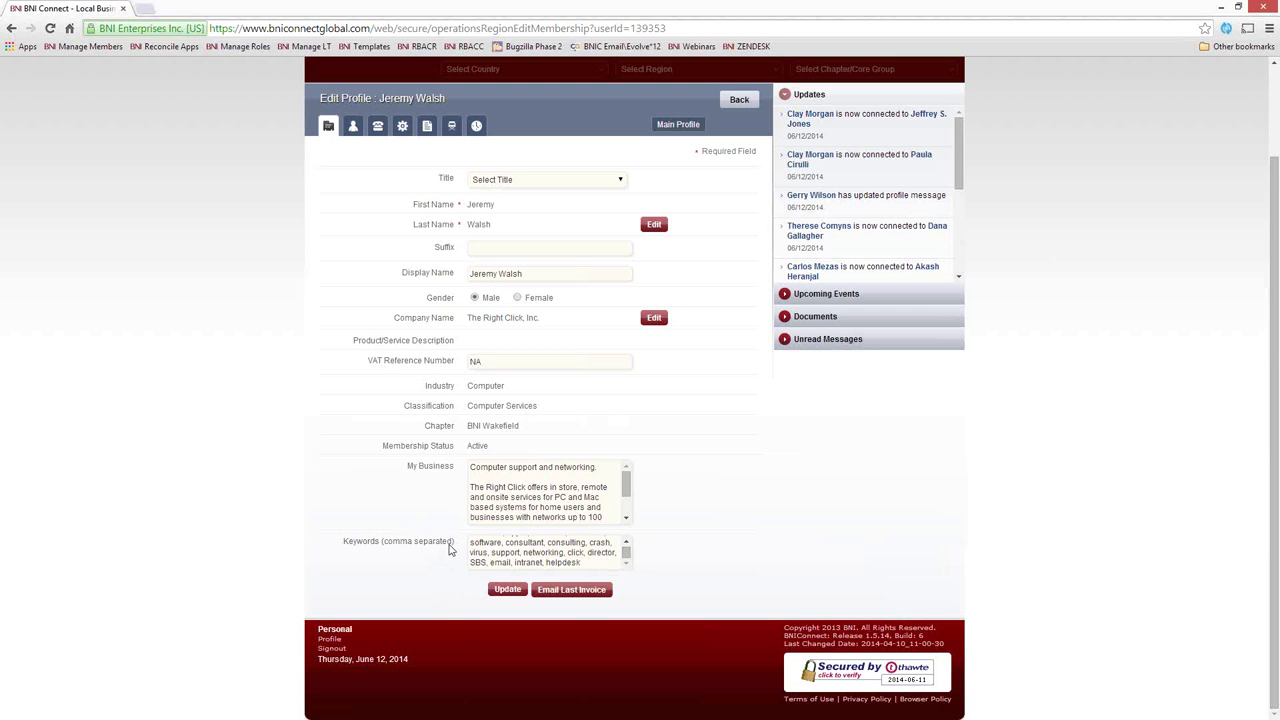
drag(461, 545, 342, 545)
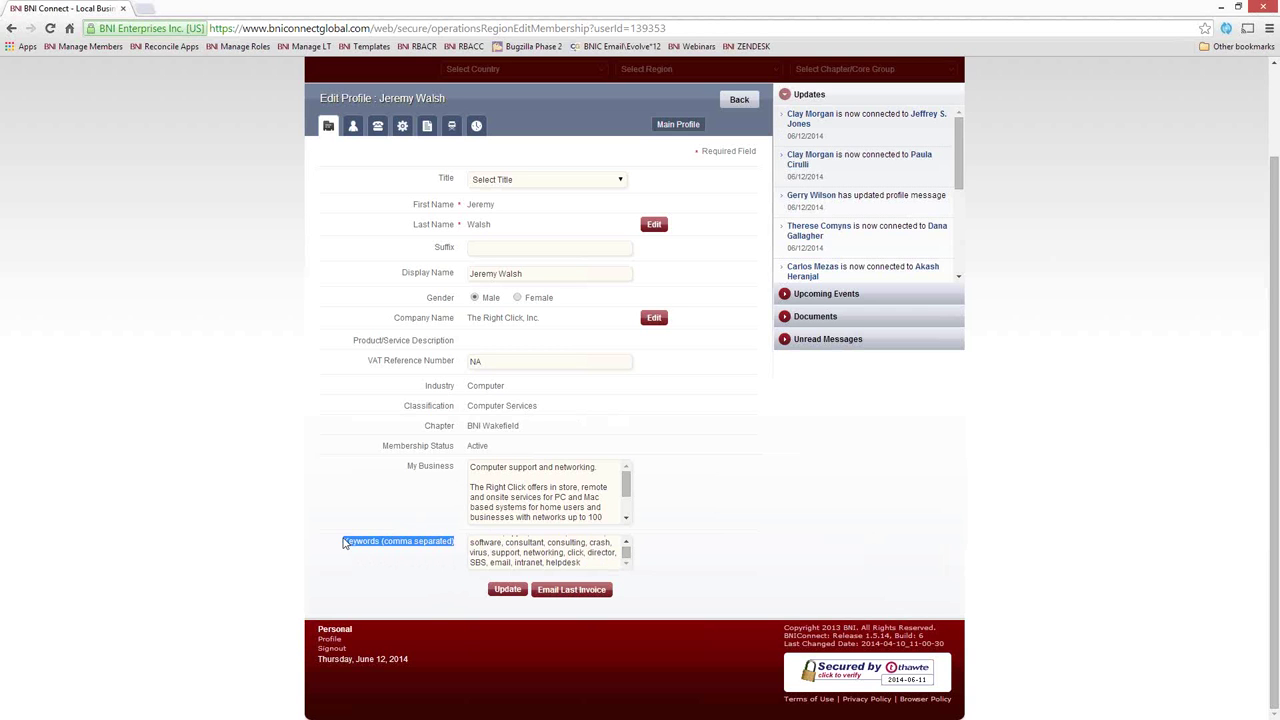
click(425, 548)
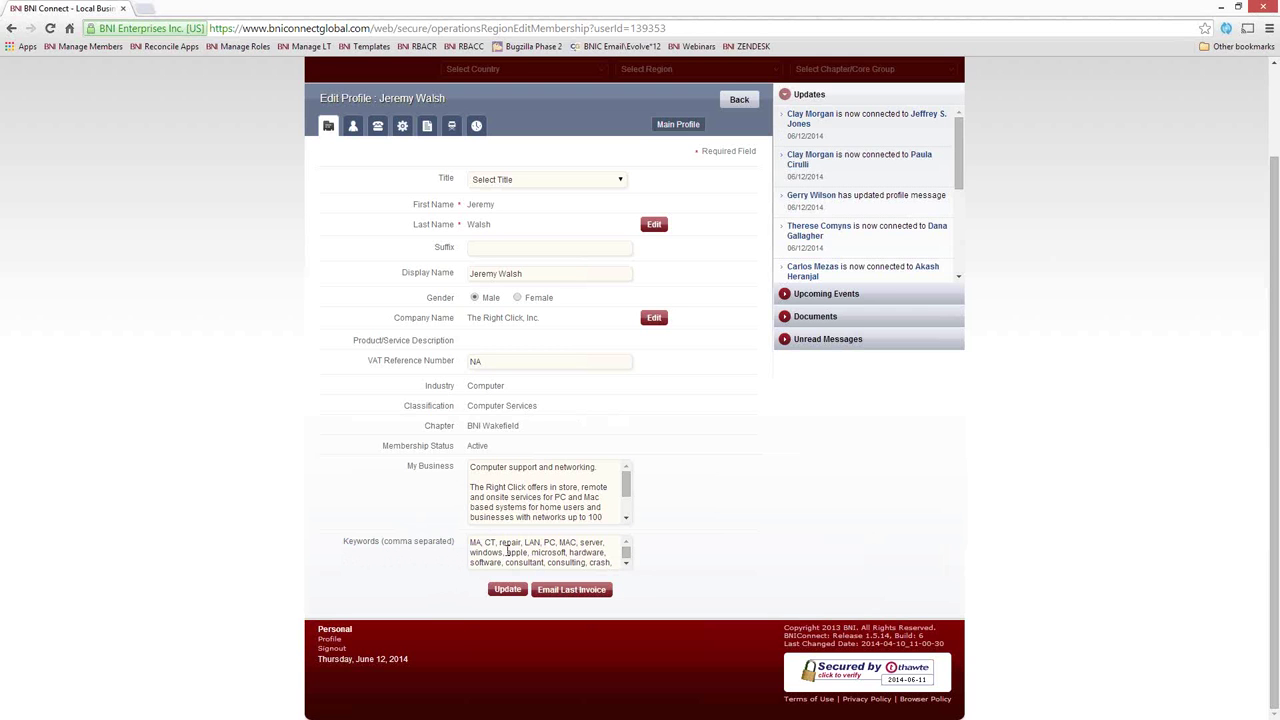
triple_click(490, 390)
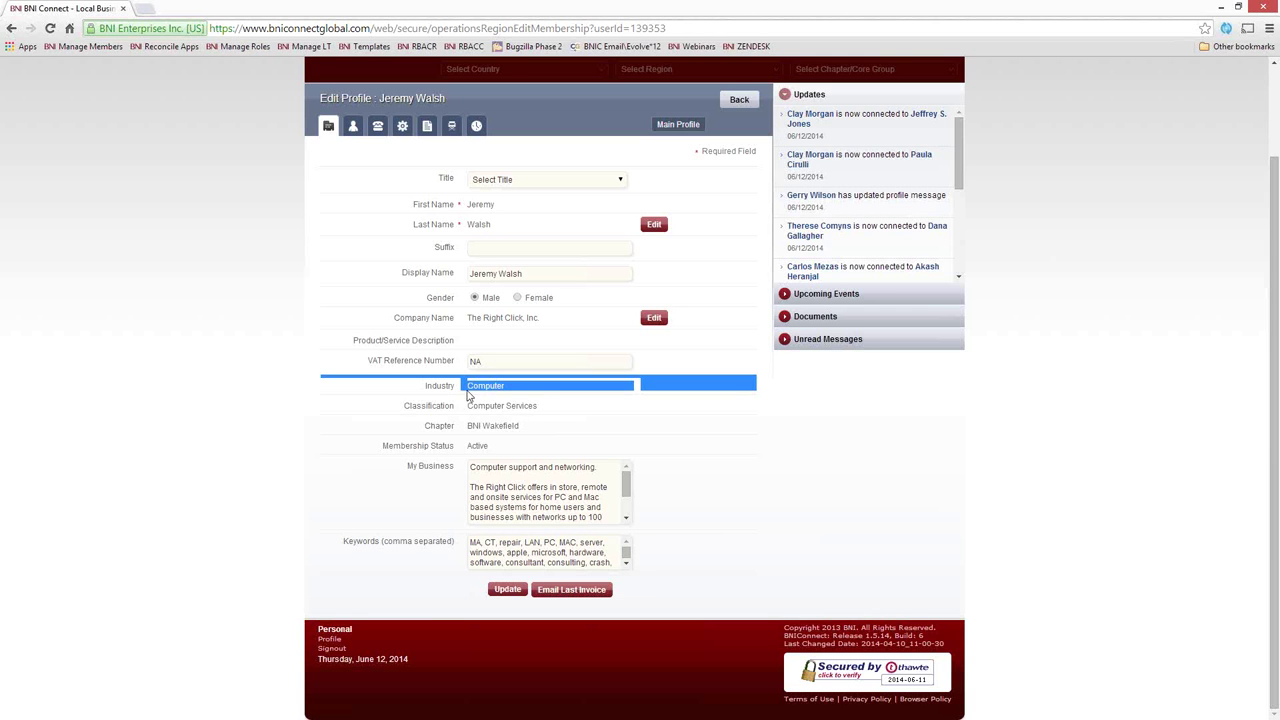
click(500, 410)
drag(545, 406, 468, 388)
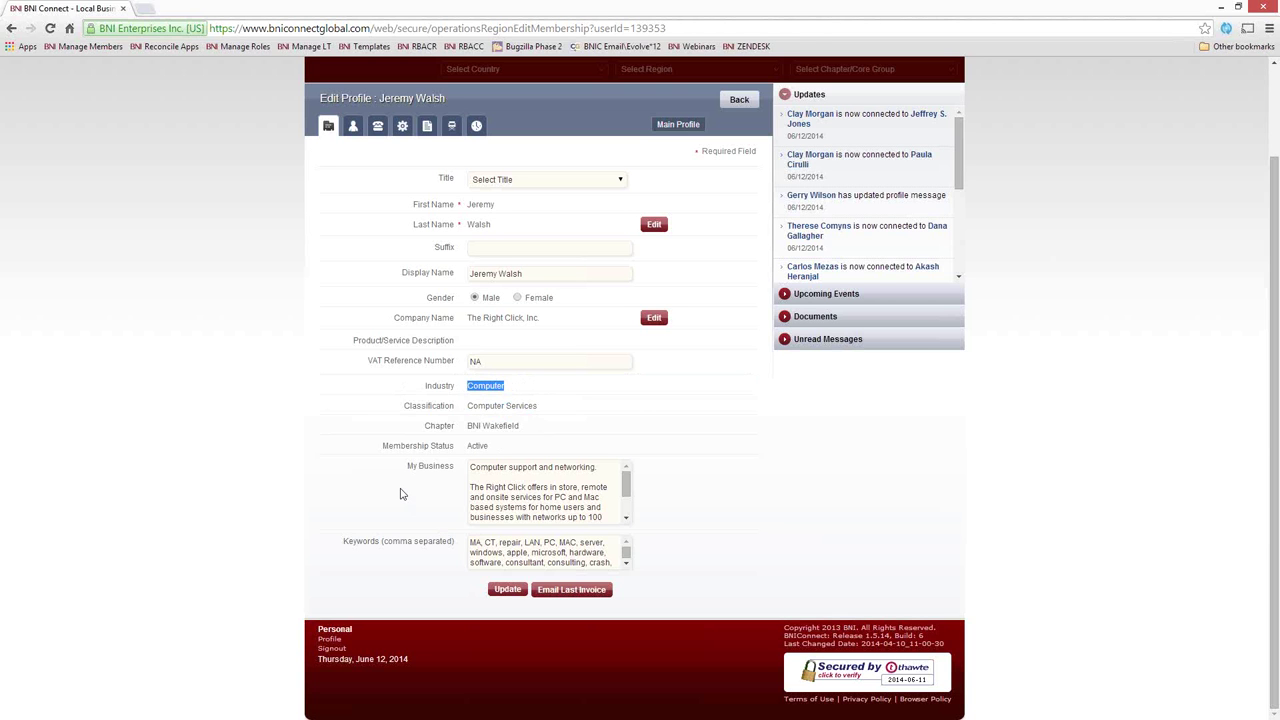
click(627, 565)
click(626, 542)
drag(495, 541, 467, 541)
click(489, 542)
Save the profile changes with the Update button
click(505, 590)
scroll(220, 488, up, 1)
scroll(220, 488, down, 1)
Show the username, password and image settings under the person tab
click(353, 181)
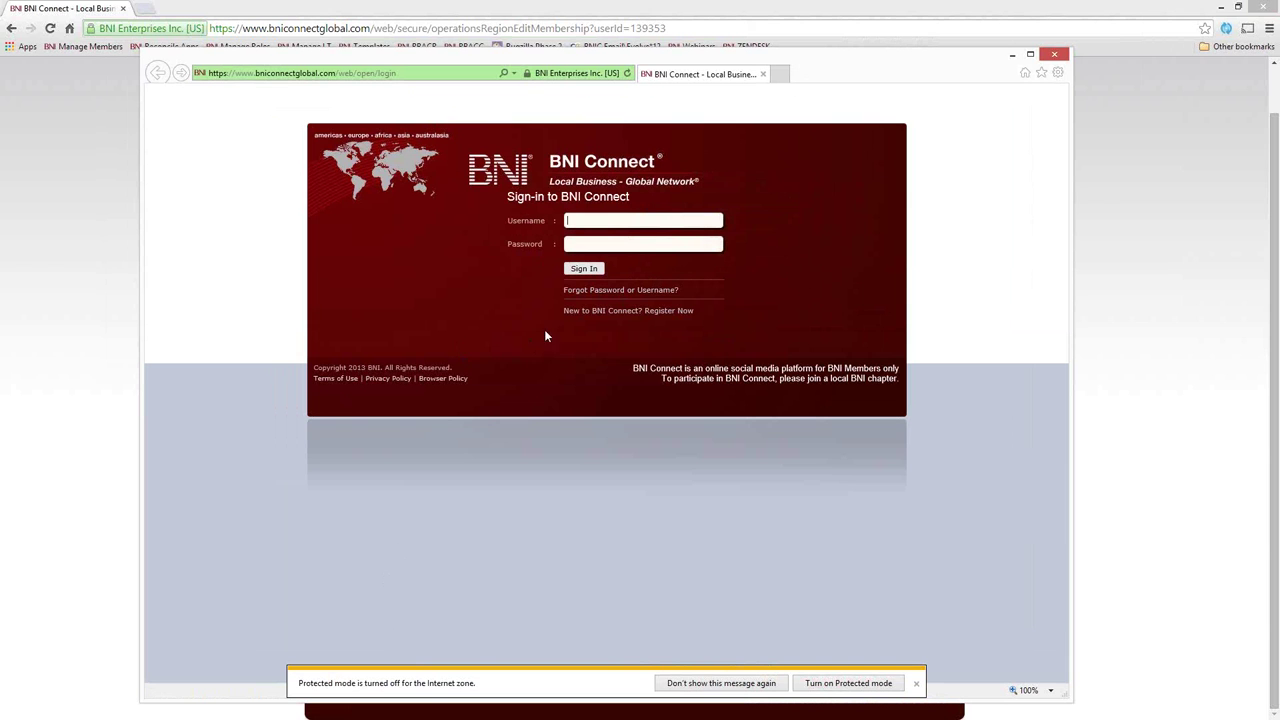
Start password recovery via Find Me, entering the support e-mail address and captcha
click(606, 292)
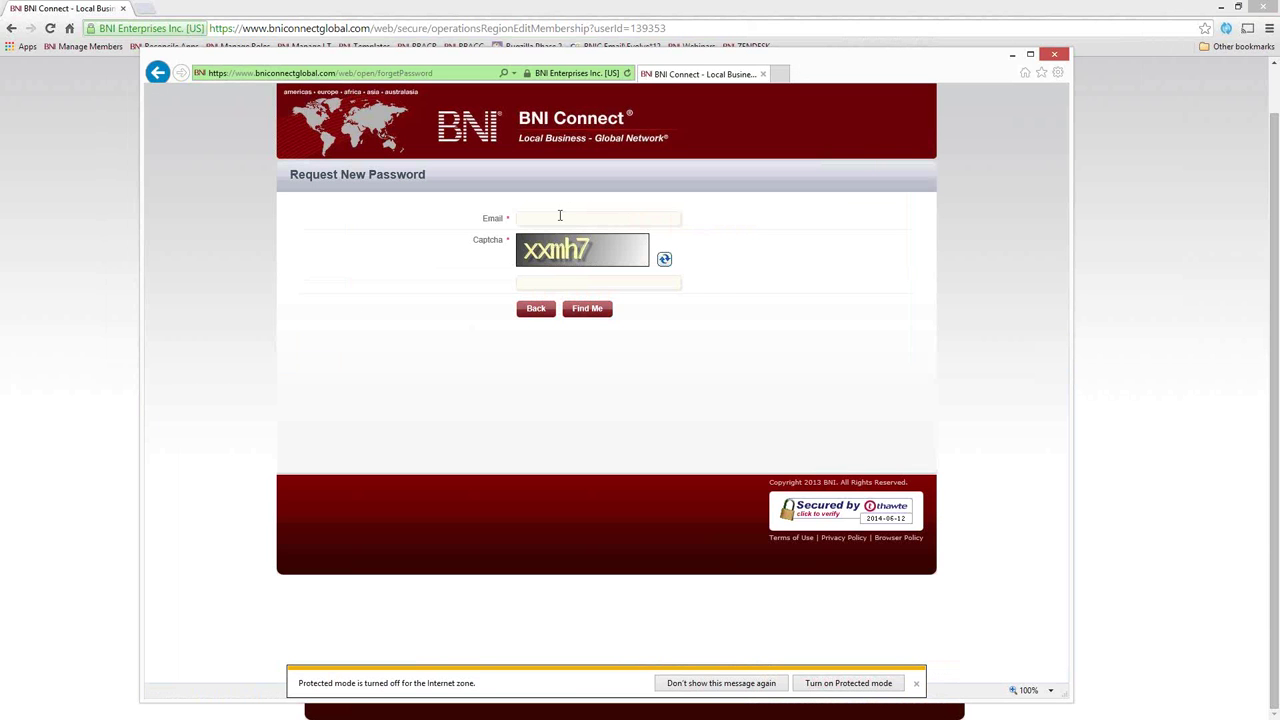
click(560, 217)
text(xxm)
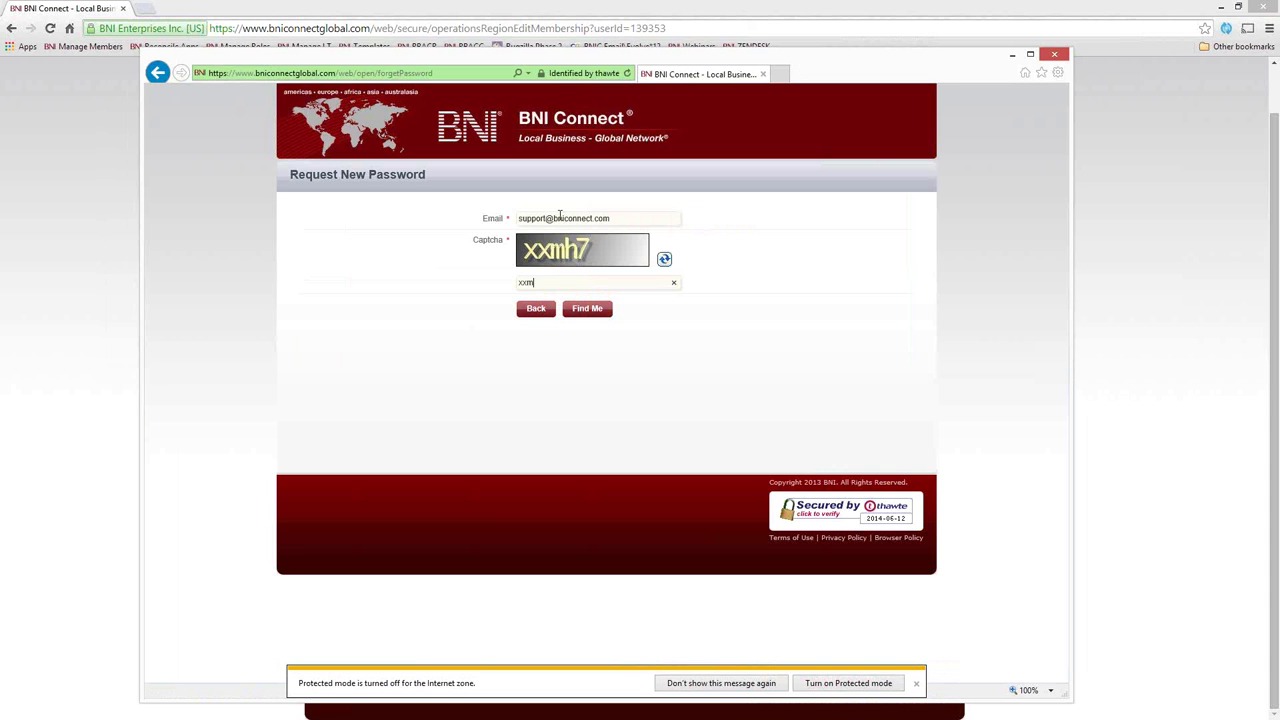
text(h7)
click(592, 310)
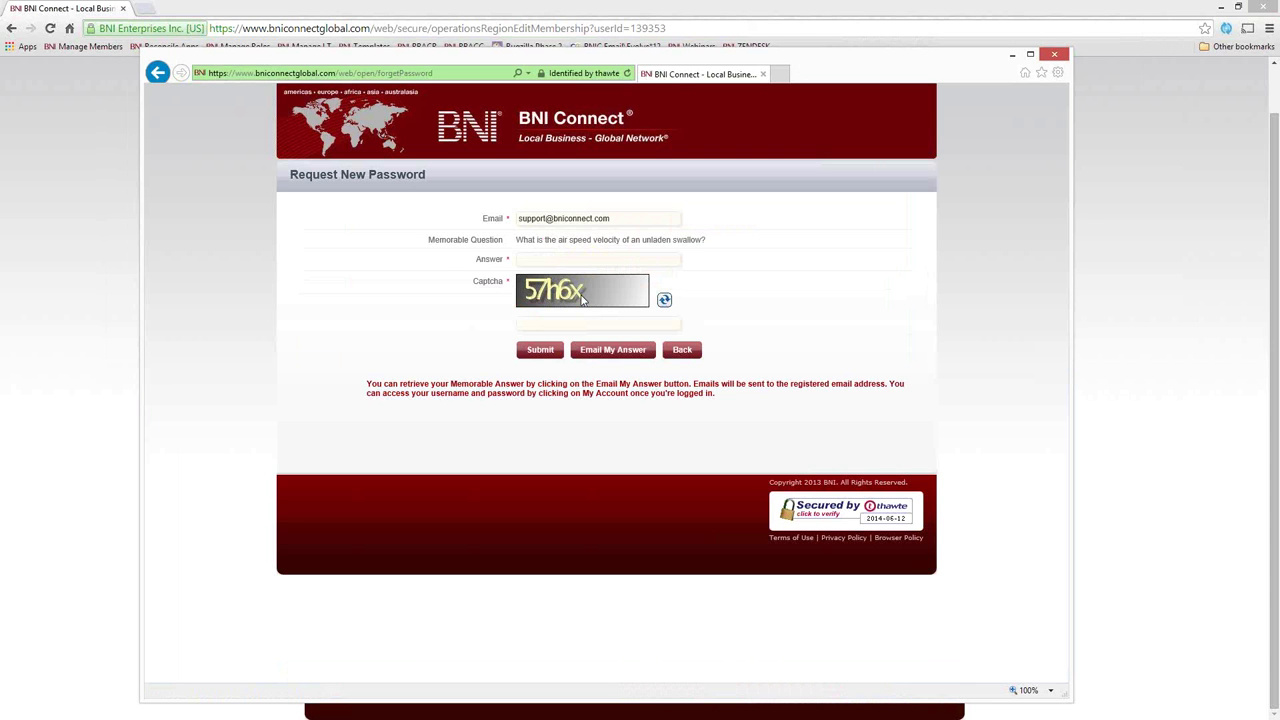
Select the memorable question, click into Answer, then close the Request New Password window
drag(717, 242, 522, 246)
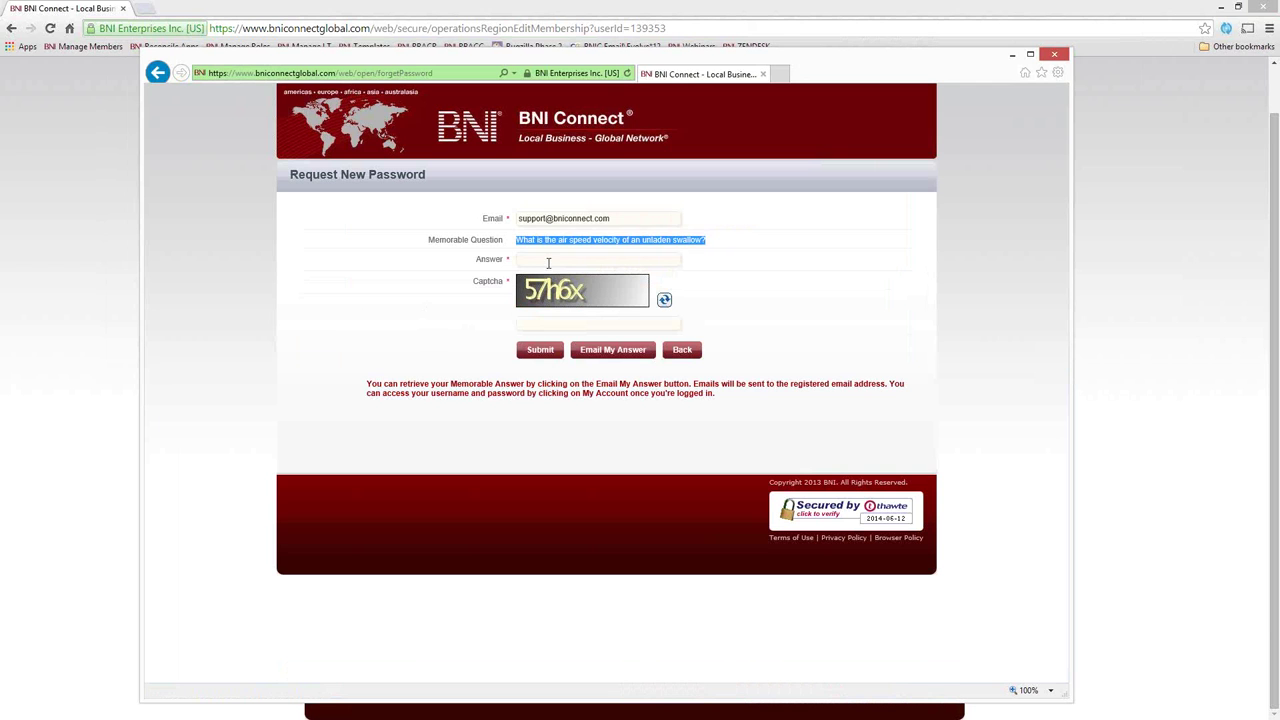
click(548, 262)
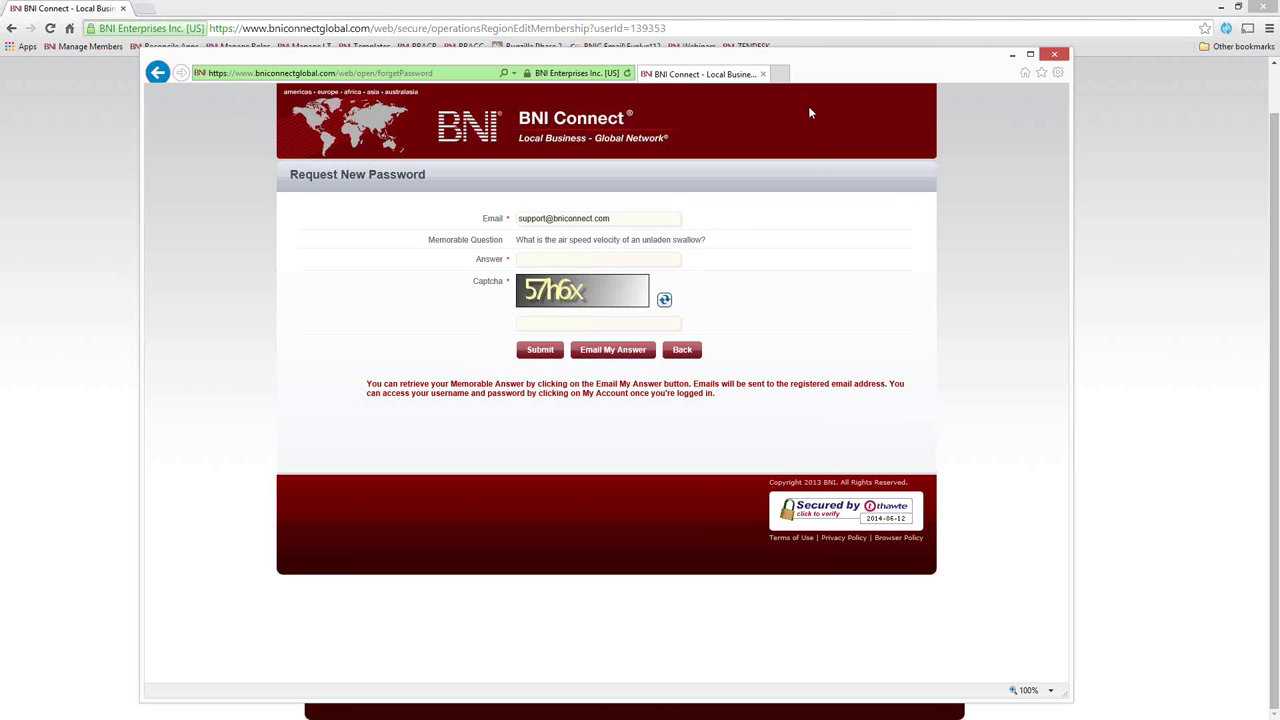
click(1054, 54)
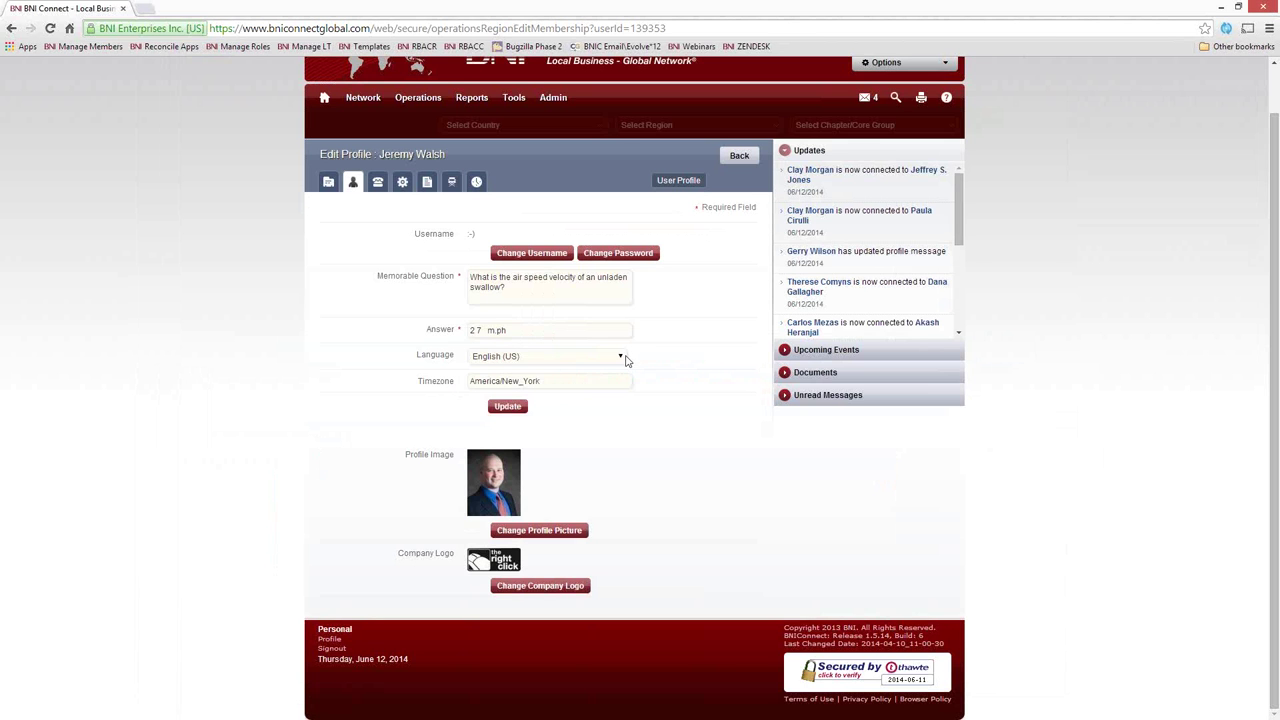
Keep the profile language as English (US) and go to the Change Company Logo page
click(620, 358)
click(634, 428)
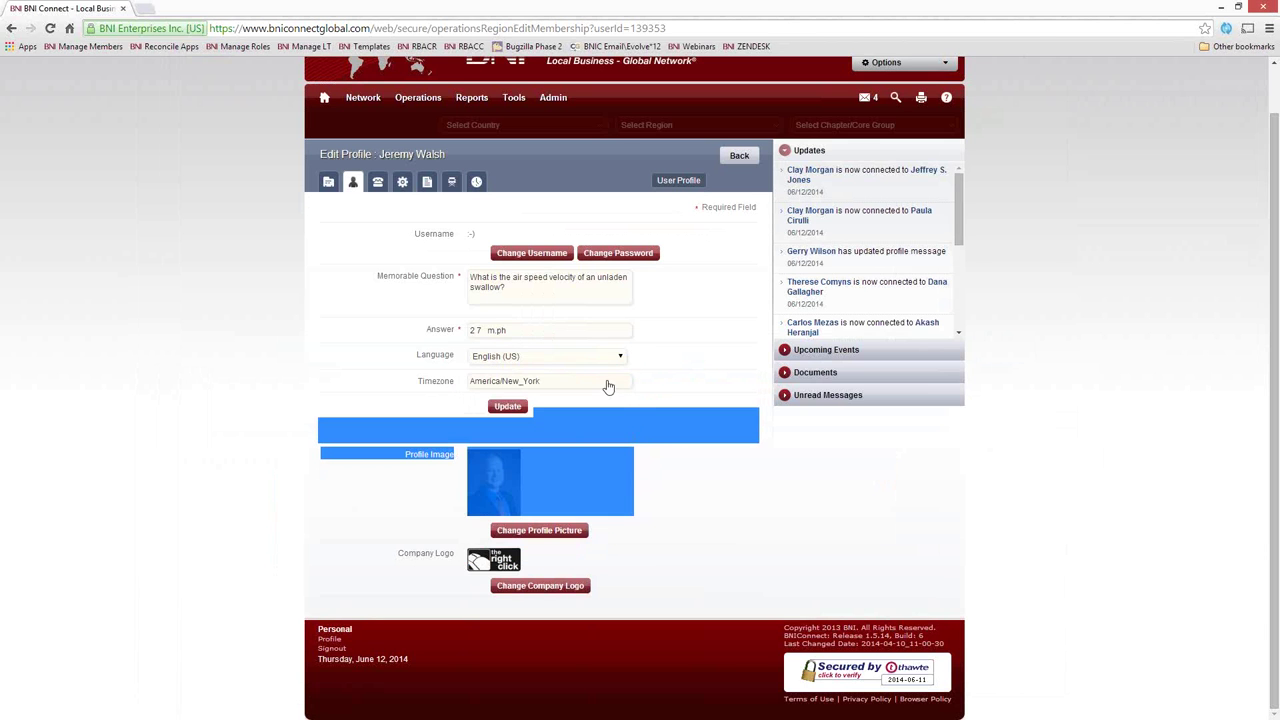
click(608, 361)
mouse_move(623, 400)
mouse_down()
mouse_move(619, 518)
mouse_move(616, 410)
mouse_up()
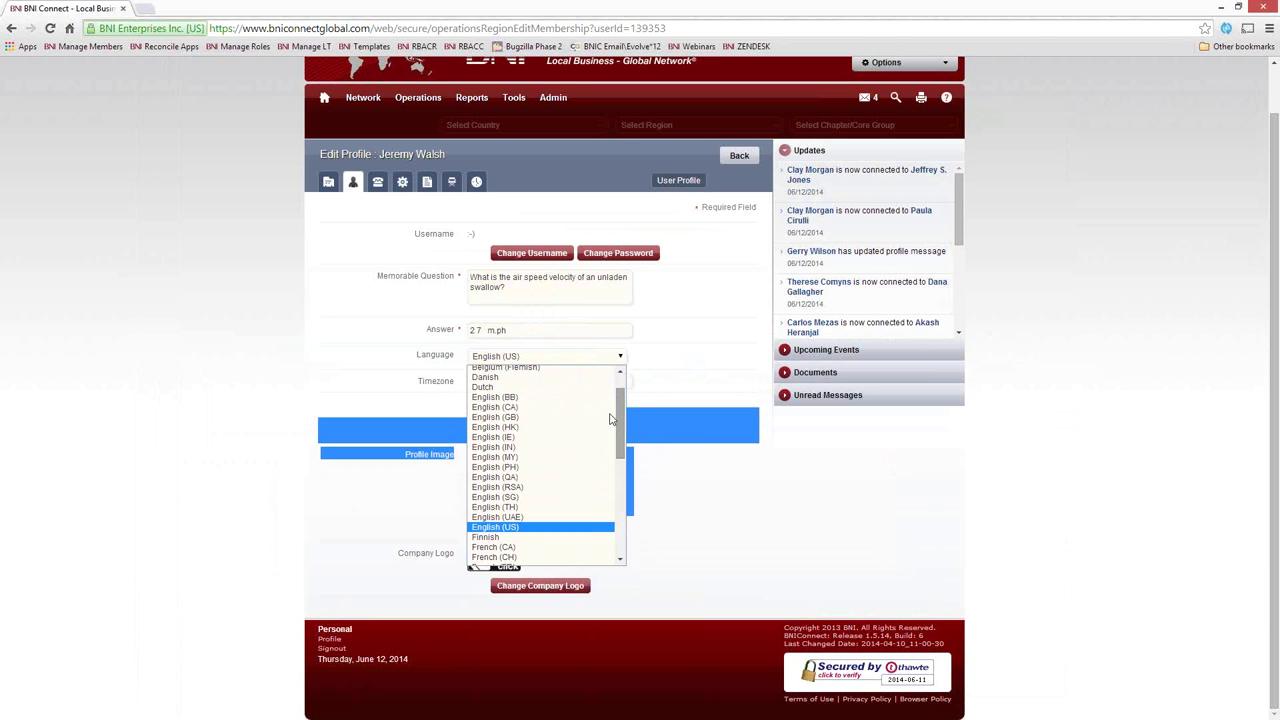
click(557, 527)
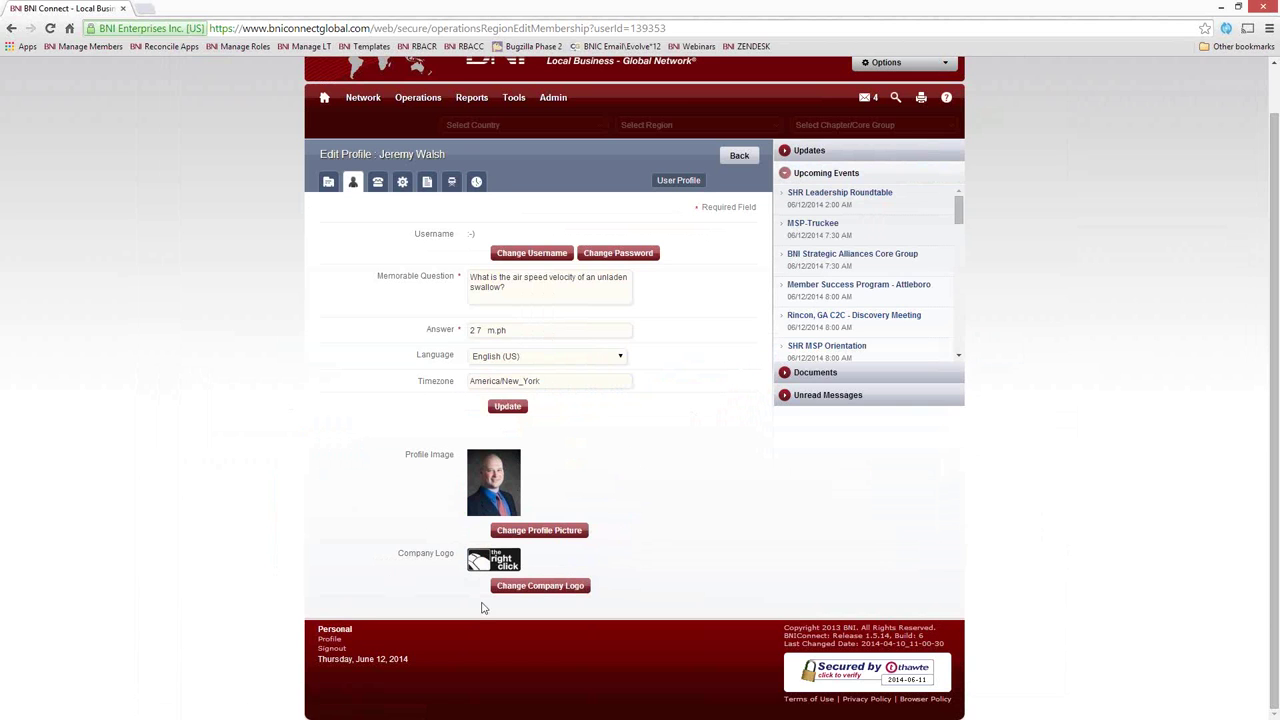
click(536, 594)
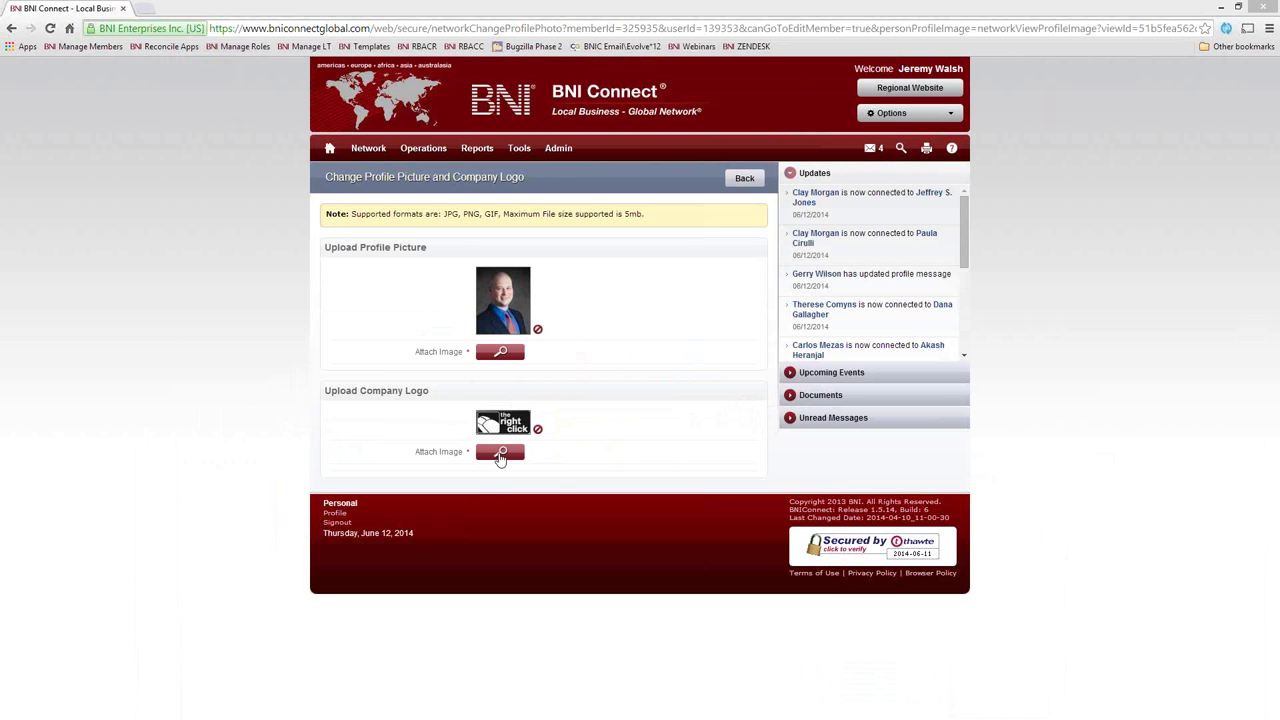
Upload TRC-198x64.jpg from Dropbox > TRCLogos > Logos as the company logo and save
click(501, 453)
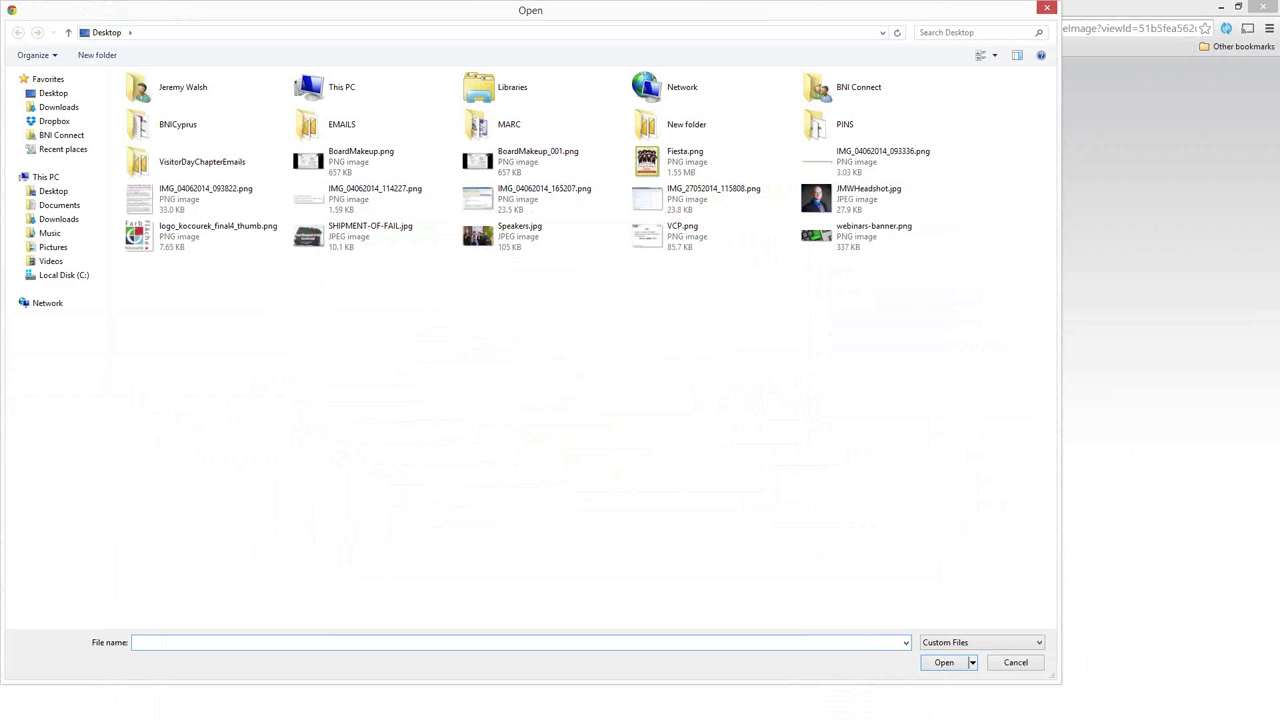
click(54, 121)
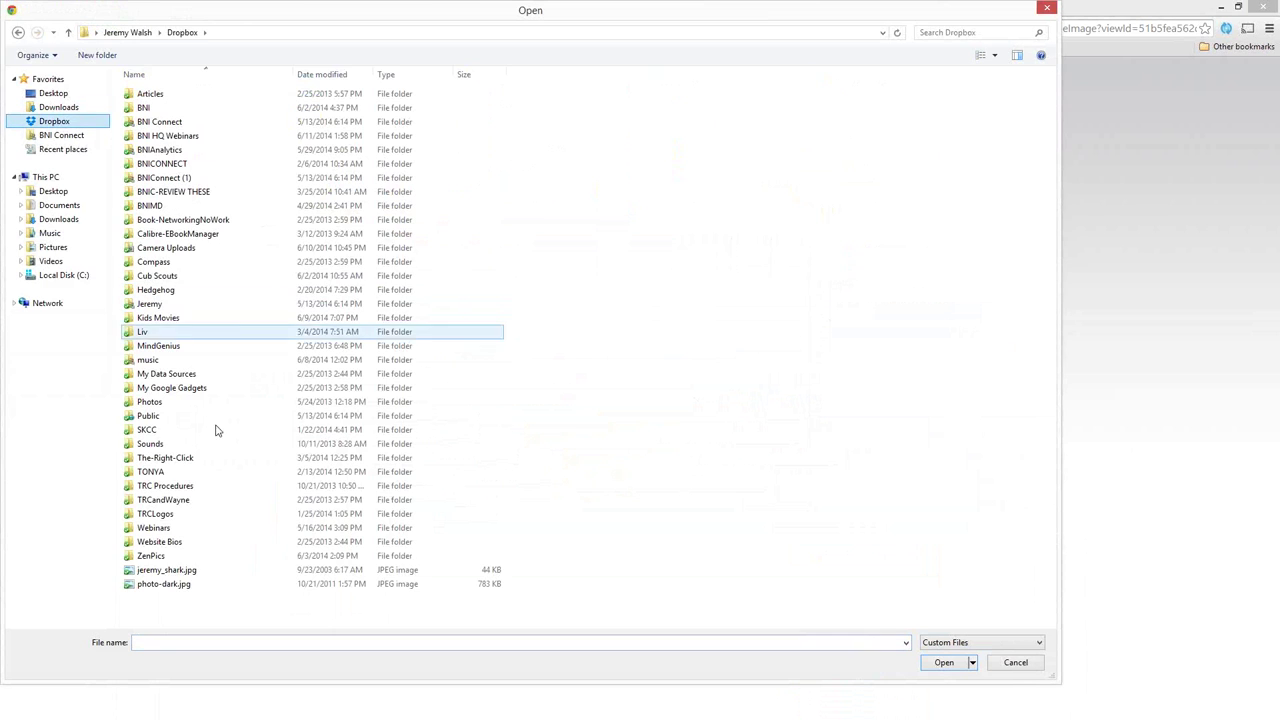
double_click(168, 515)
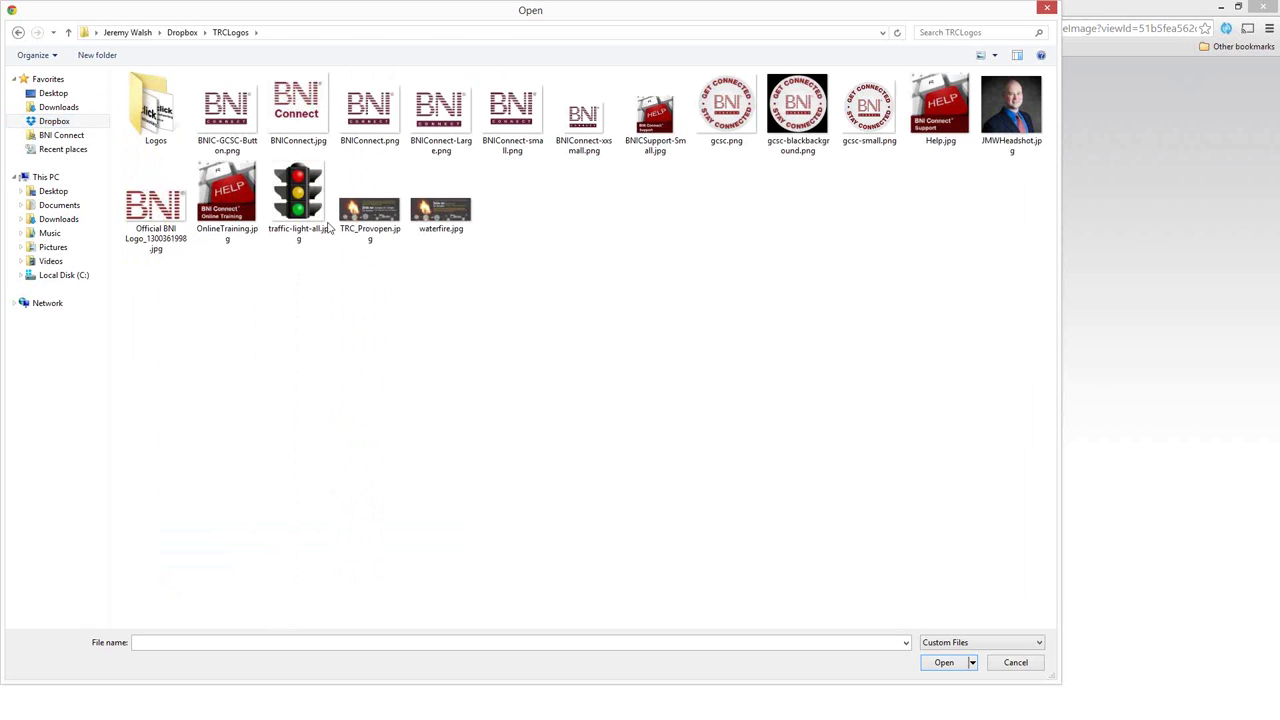
double_click(155, 128)
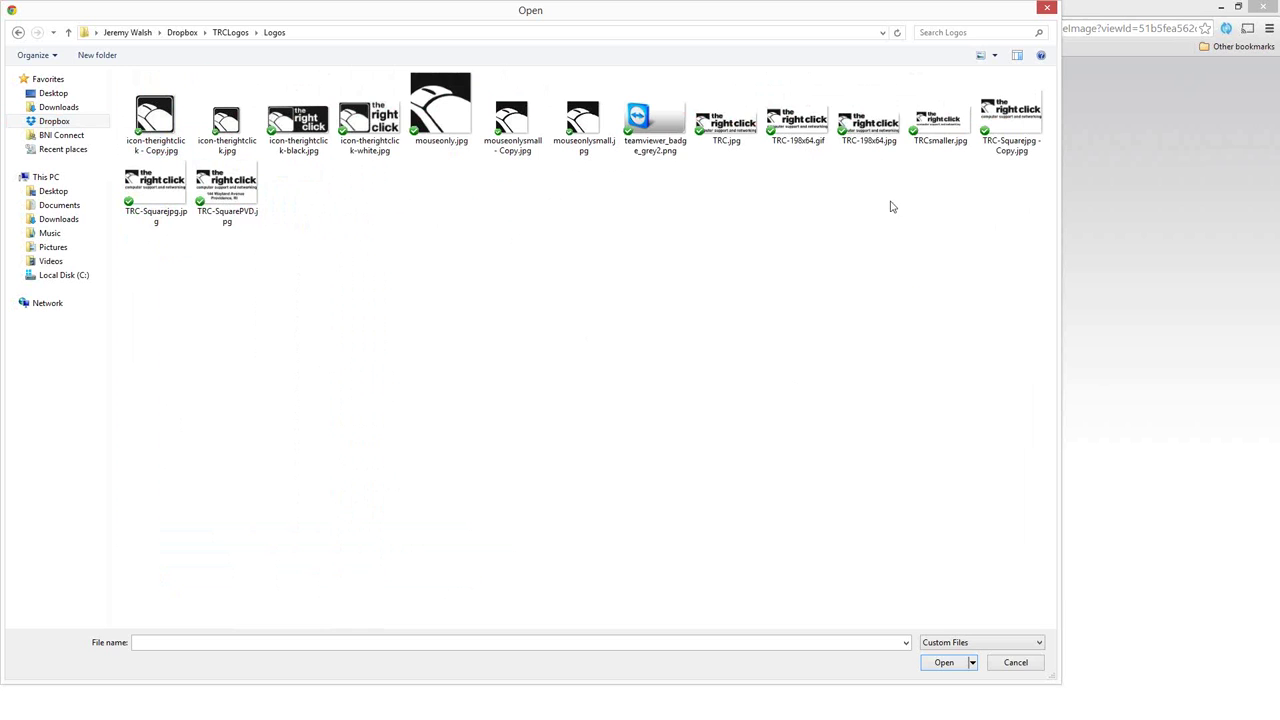
double_click(871, 130)
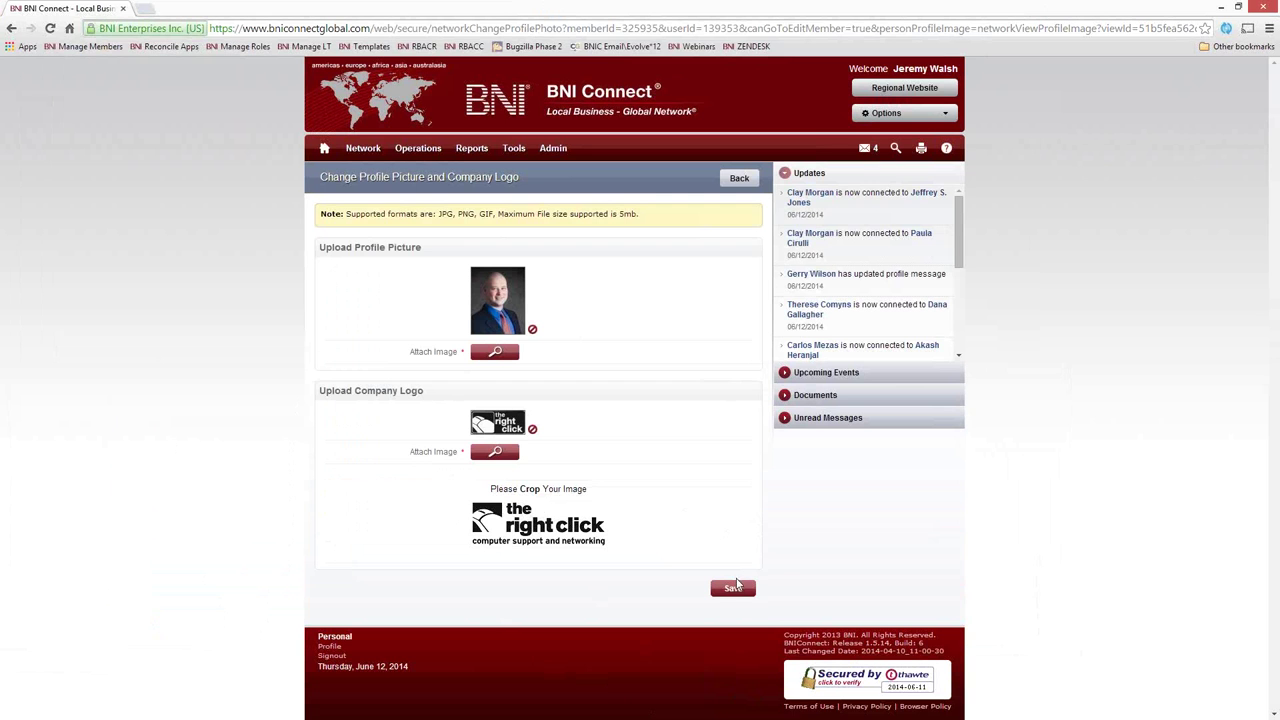
click(735, 589)
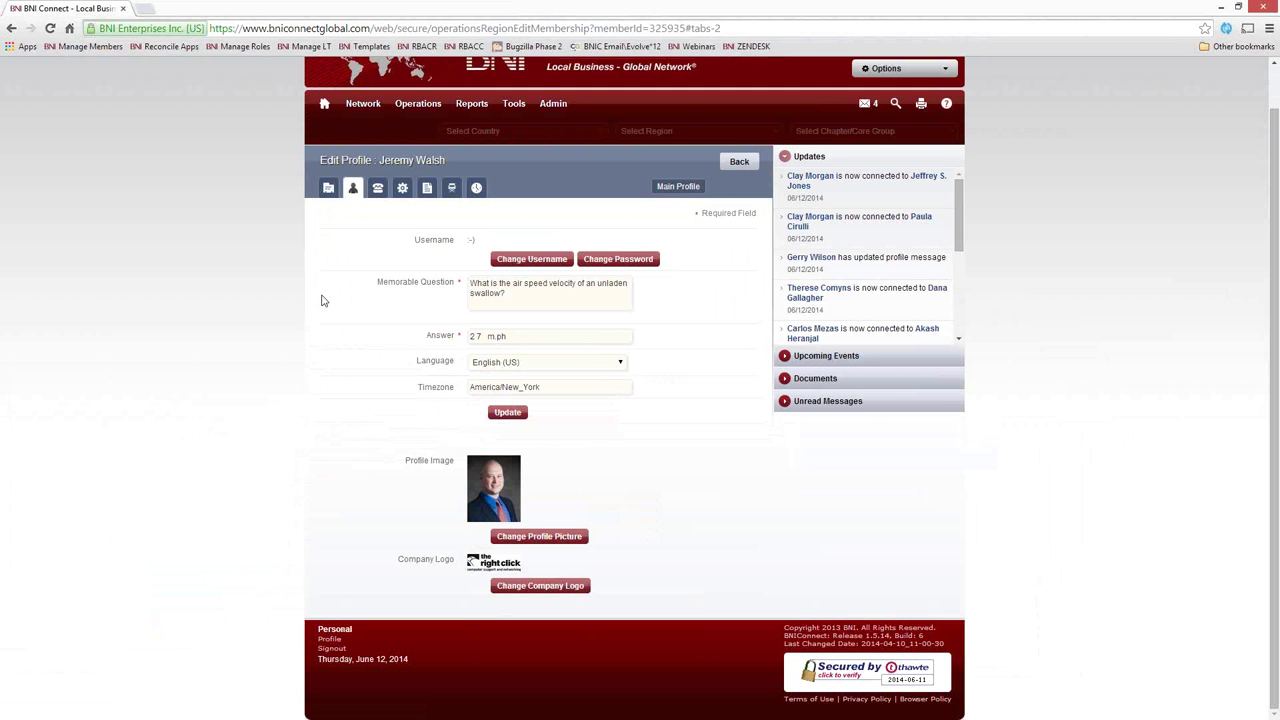
Switch to Contact Details and tick Show me on National Websites
click(377, 188)
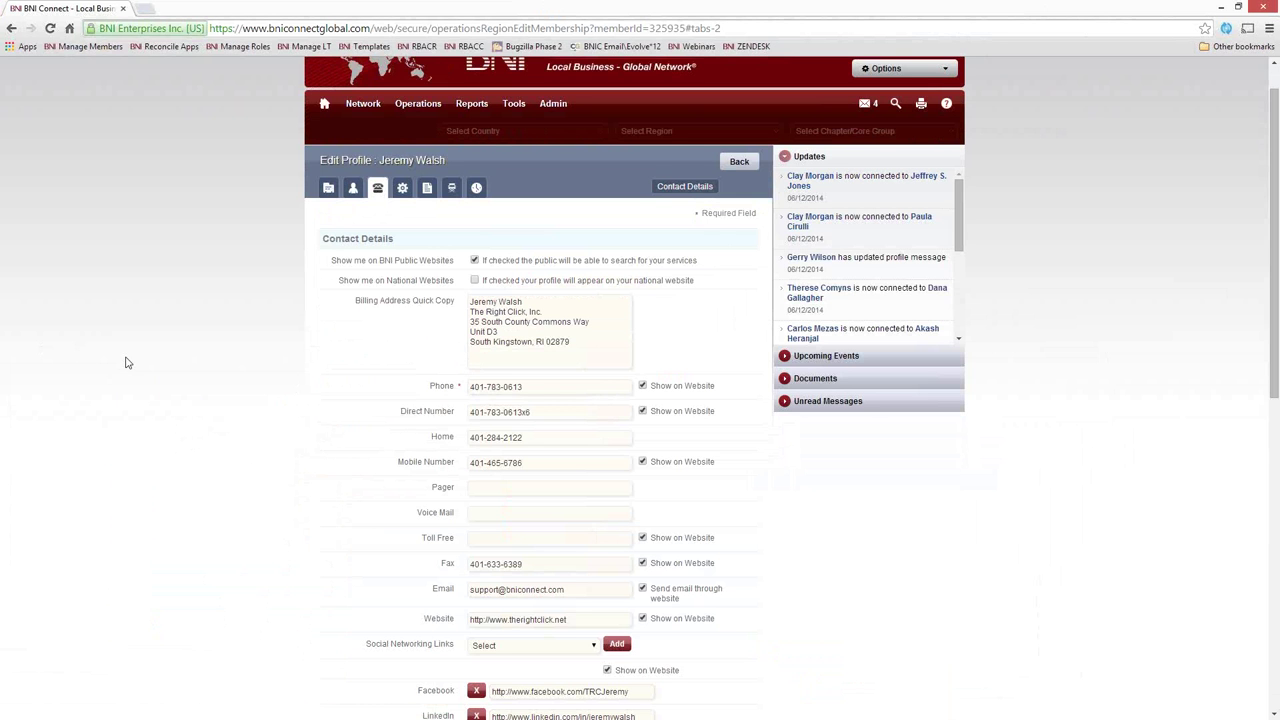
scroll(126, 362, down, 1)
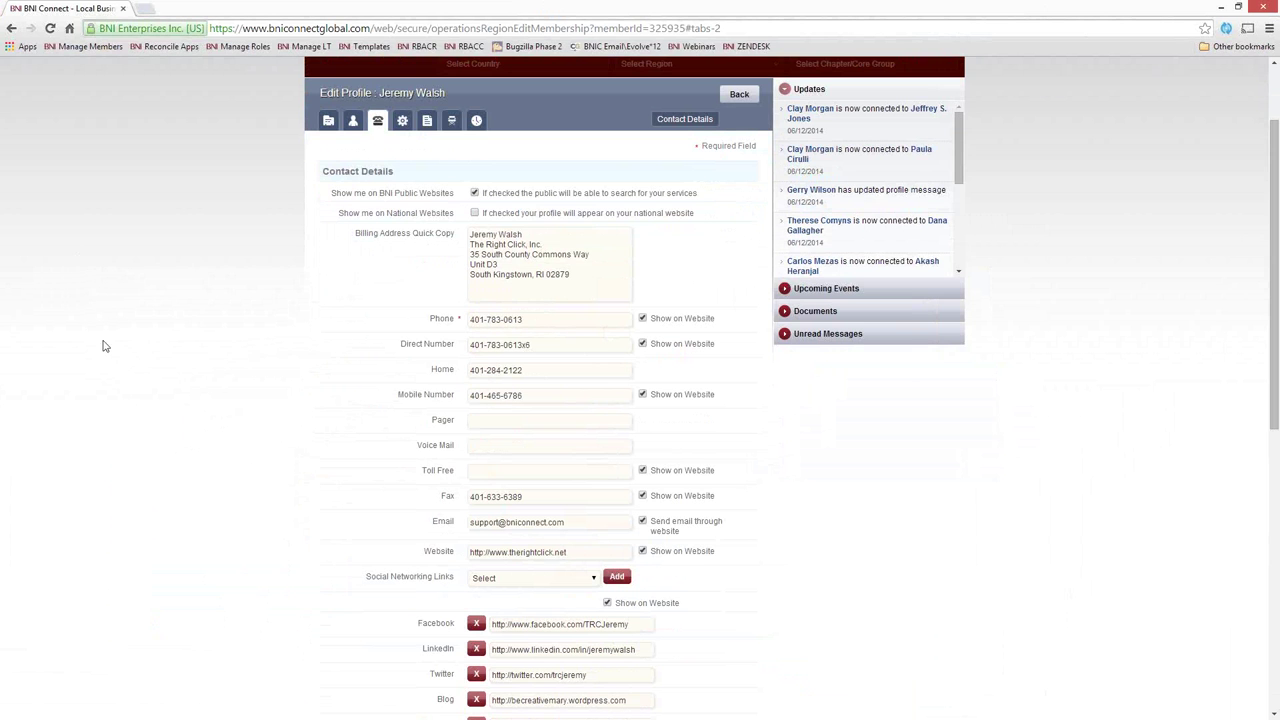
click(478, 214)
scroll(300, 370, up, 2)
scroll(340, 245, down, 1)
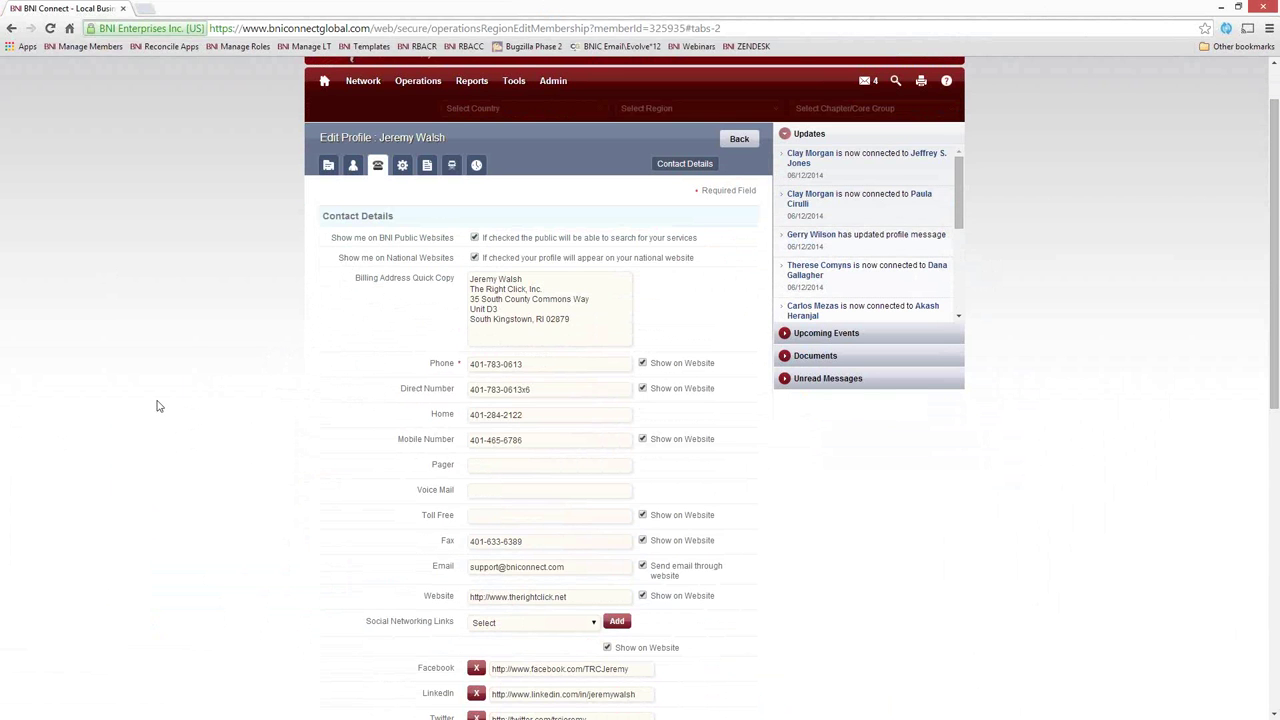
scroll(163, 400, down, 1)
scroll(310, 355, down, 1)
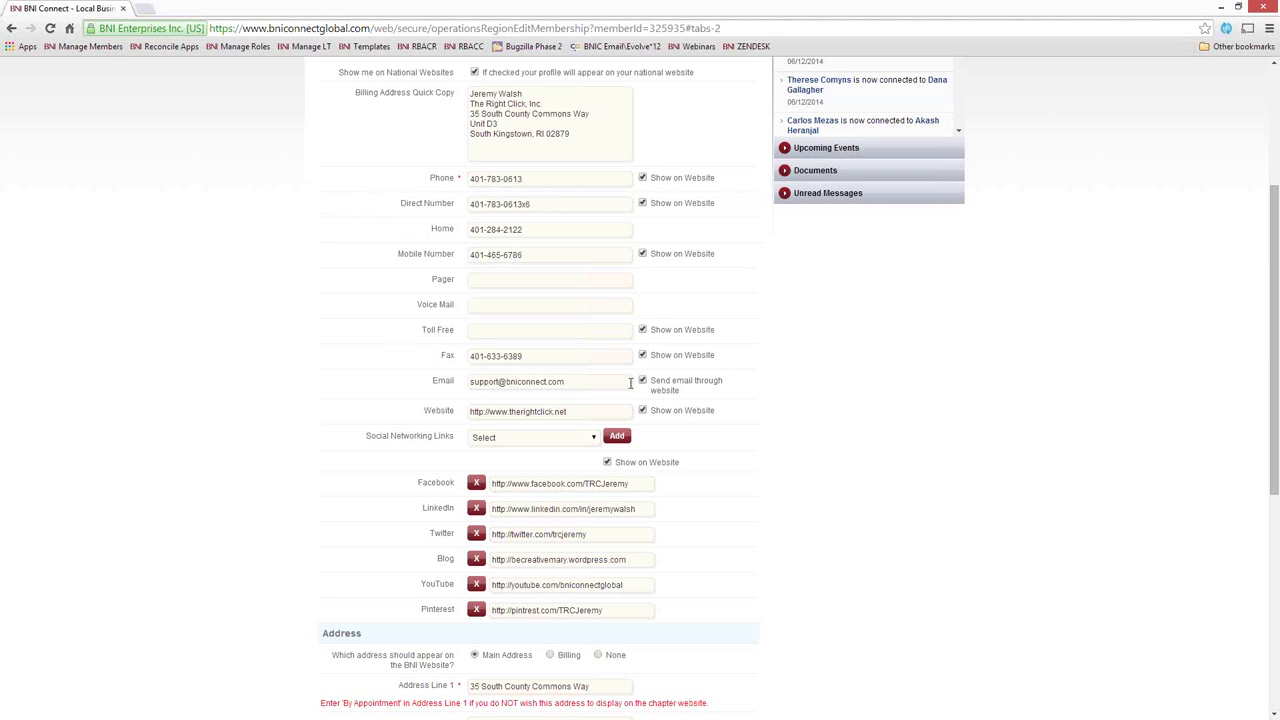
Highlight the email address, then open and dismiss the Social Networking Links list unchanged
drag(563, 381, 392, 366)
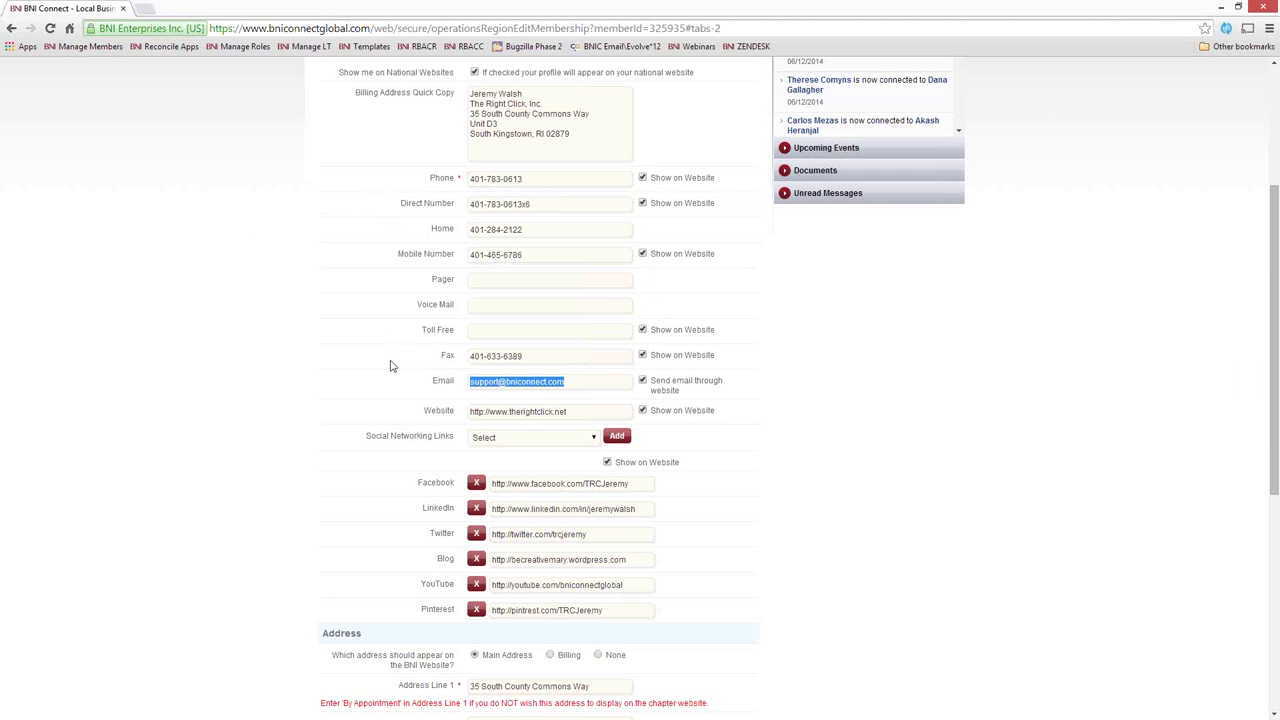
click(576, 381)
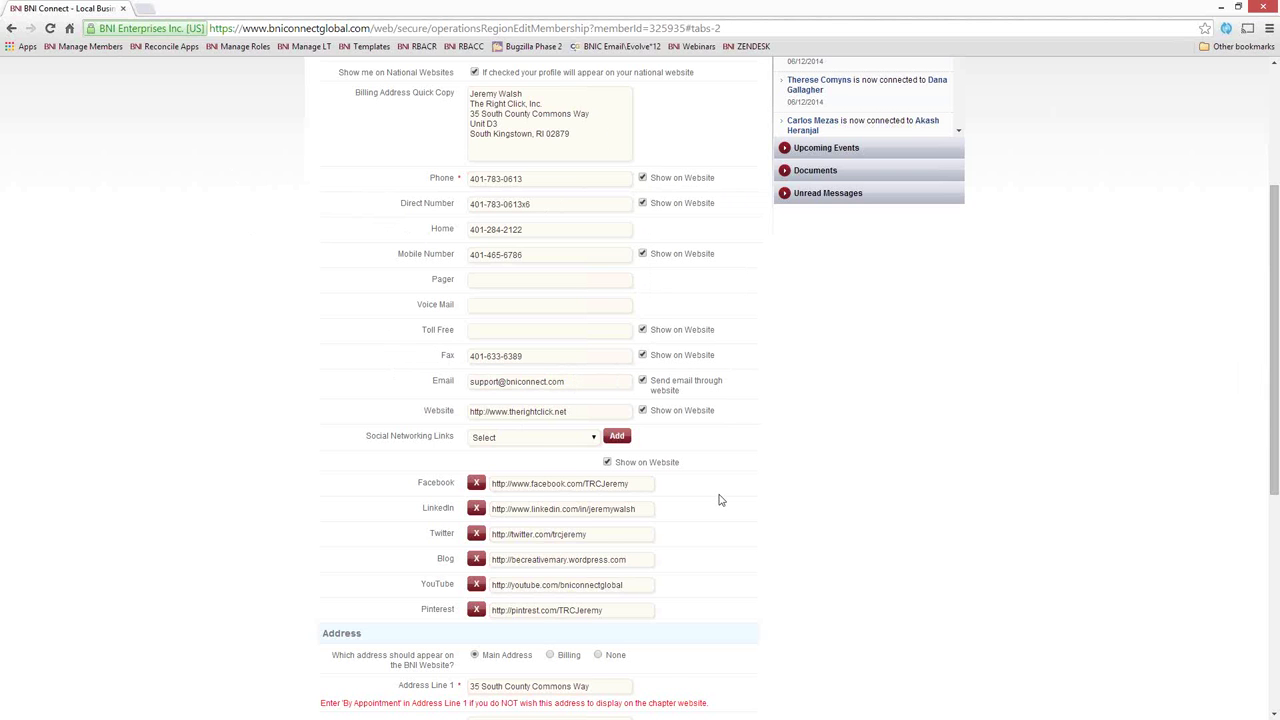
scroll(720, 498, down, 1)
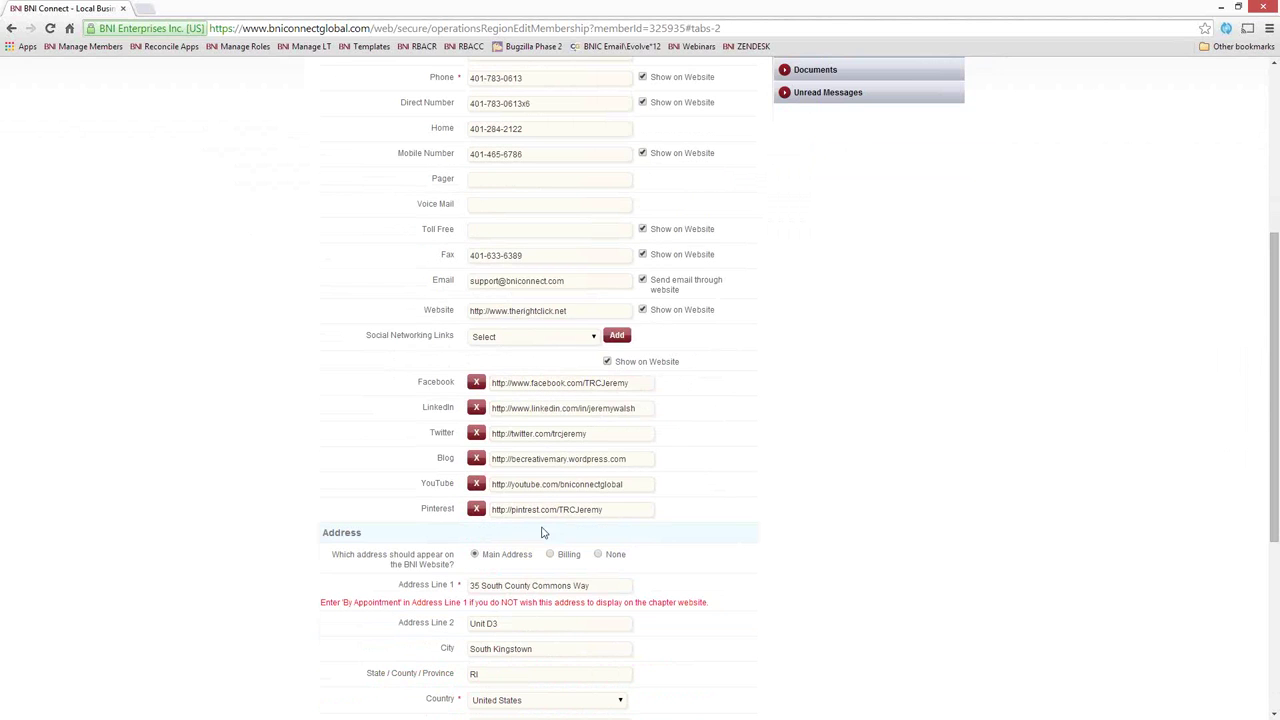
click(572, 340)
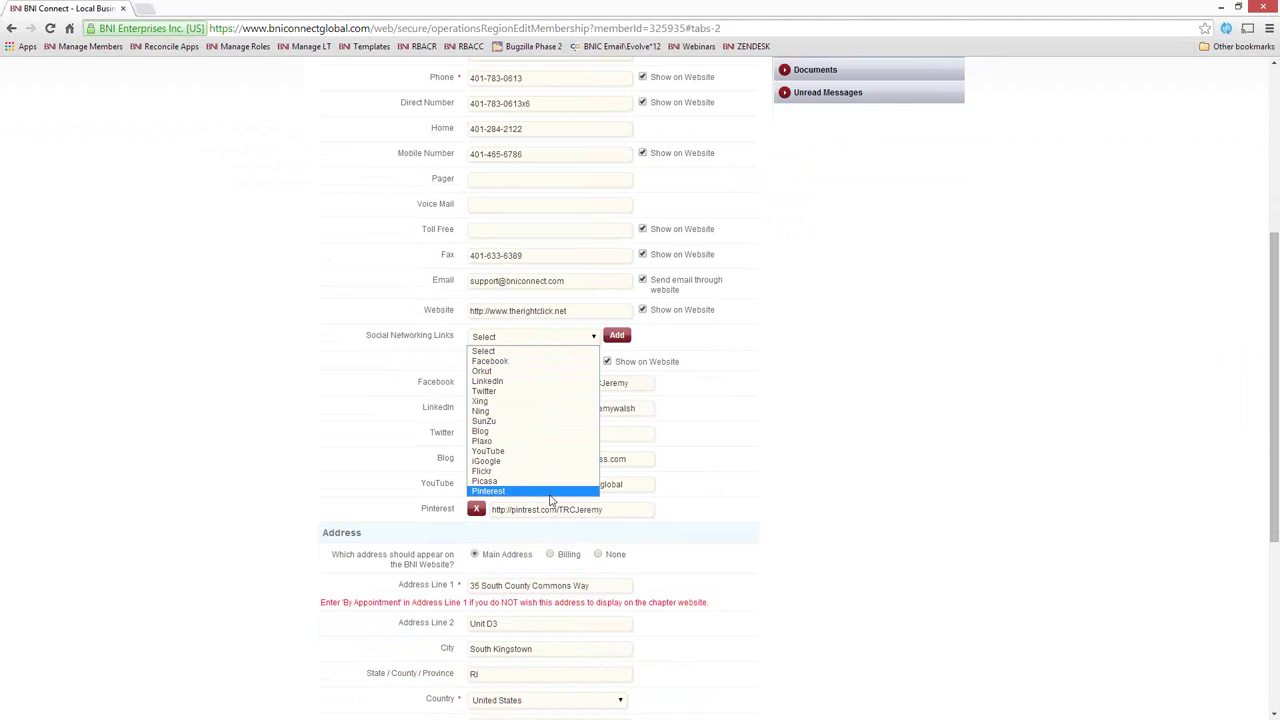
click(903, 413)
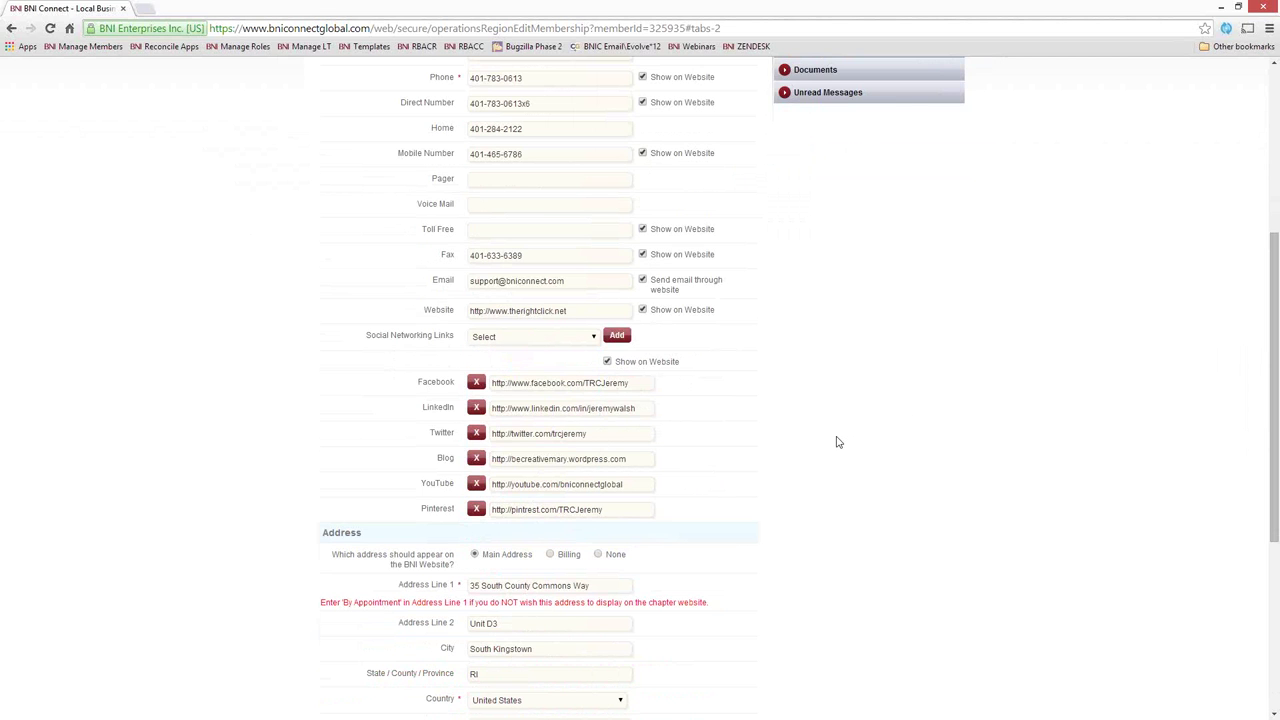
scroll(838, 442, down, 4)
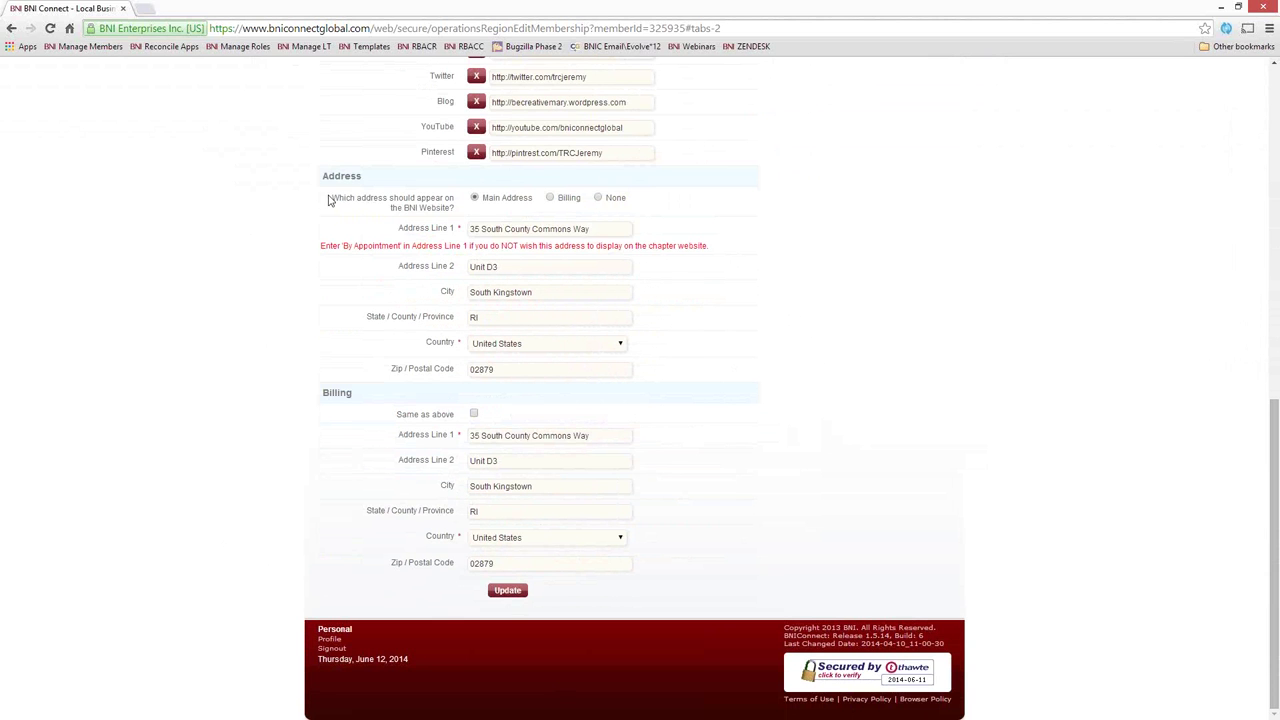
drag(331, 201, 451, 209)
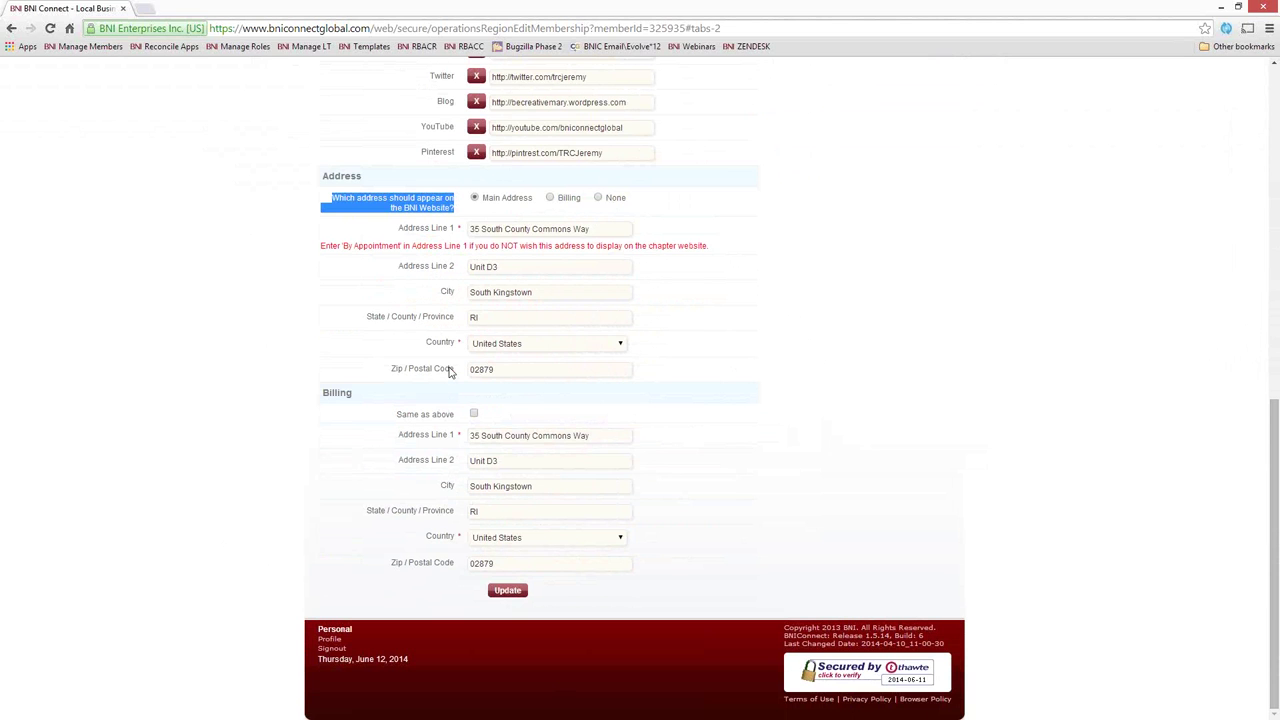
scroll(449, 371, up, 1)
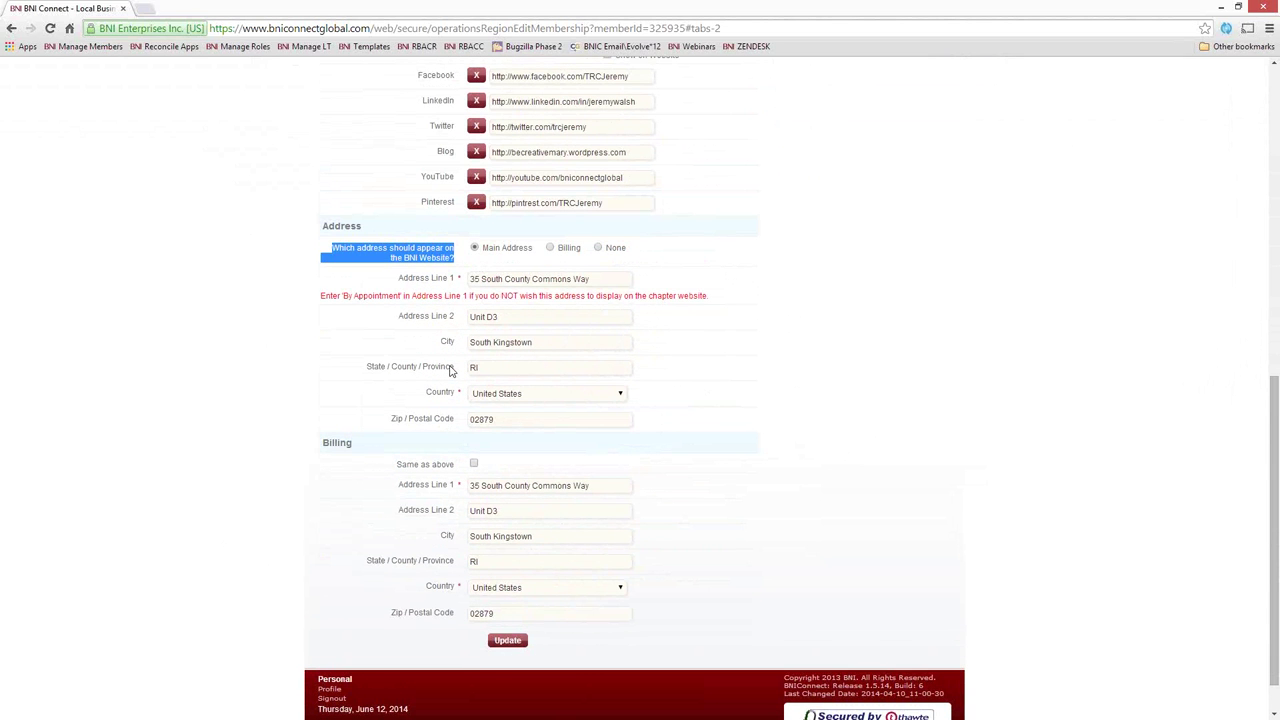
click(731, 422)
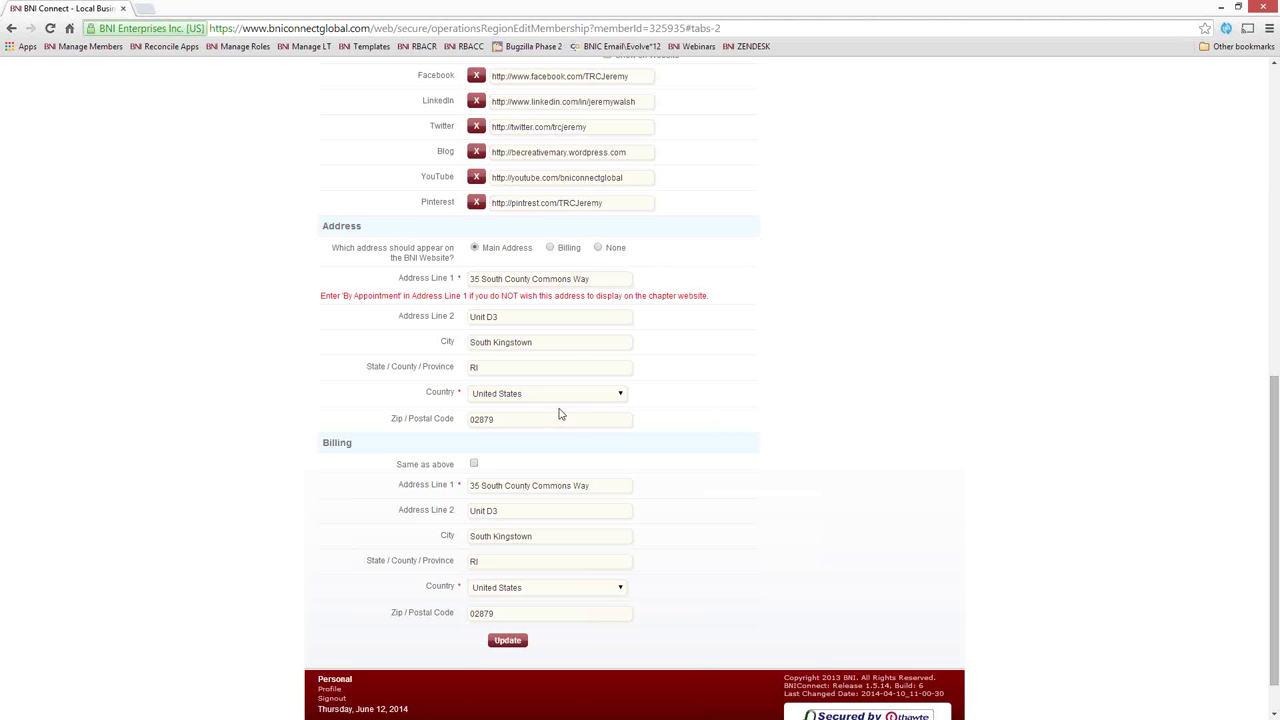
drag(606, 278, 225, 335)
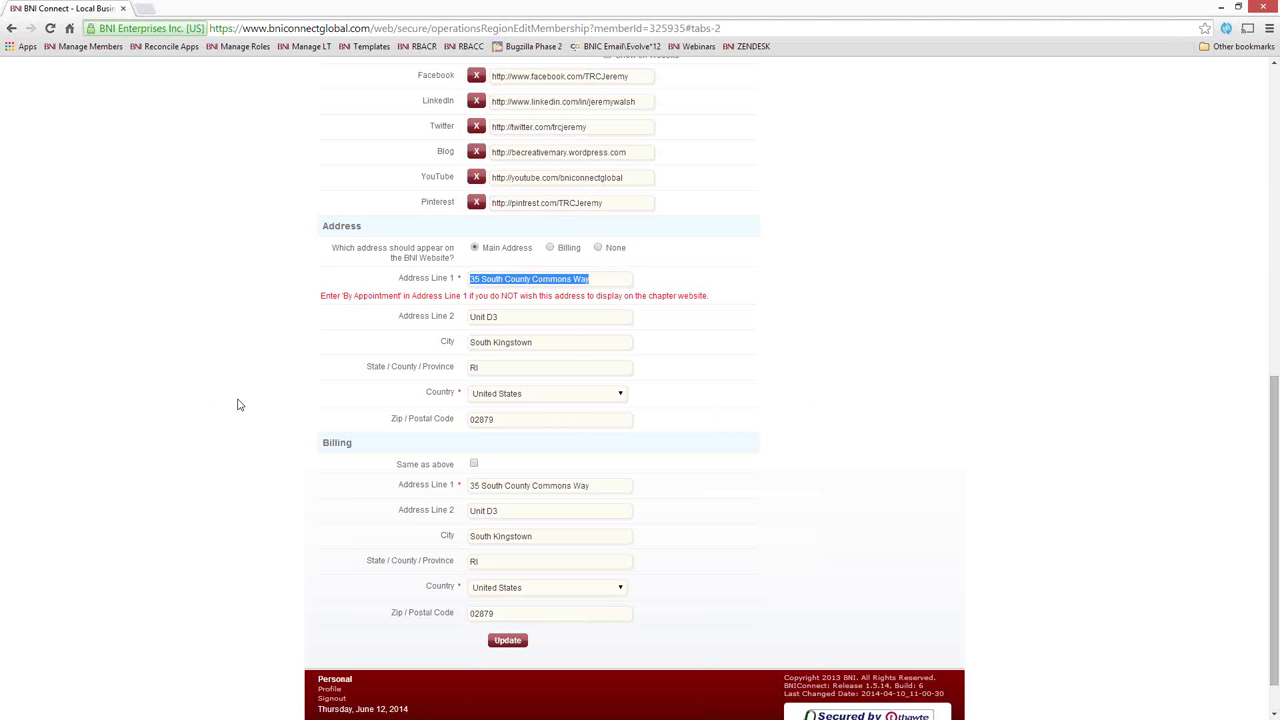
text(By Appointment Only)
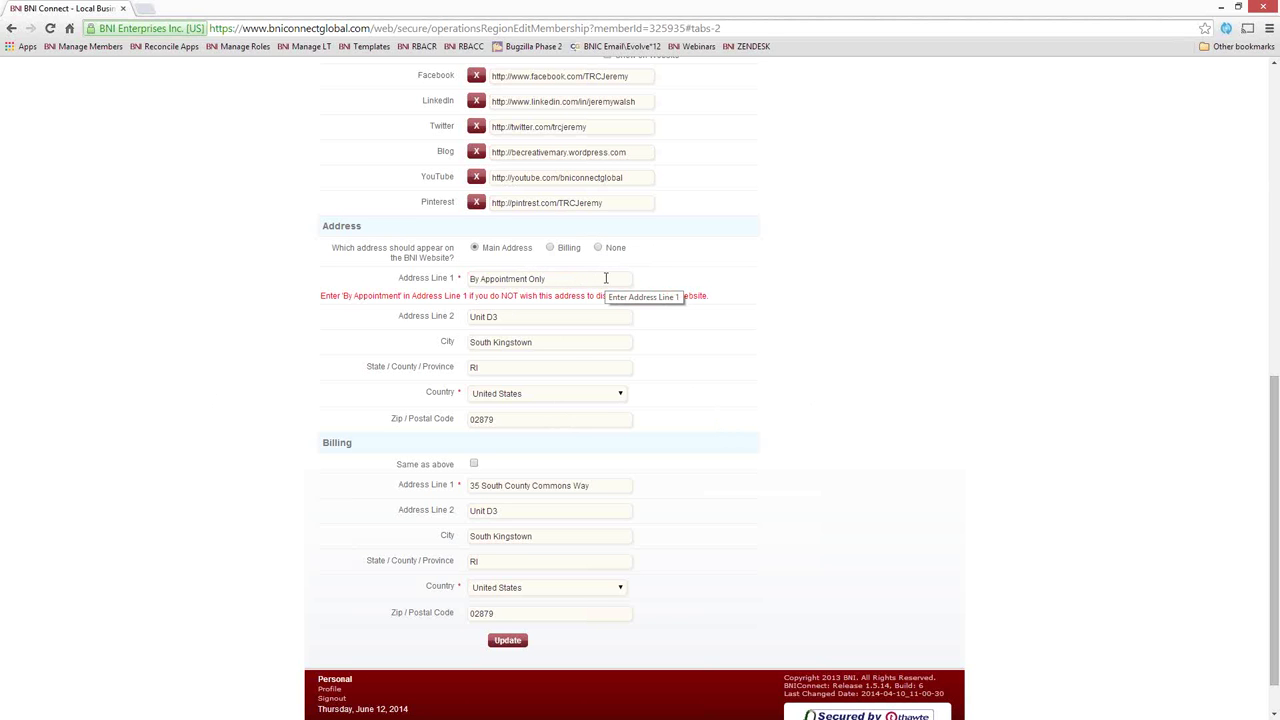
key(ctrl+z)
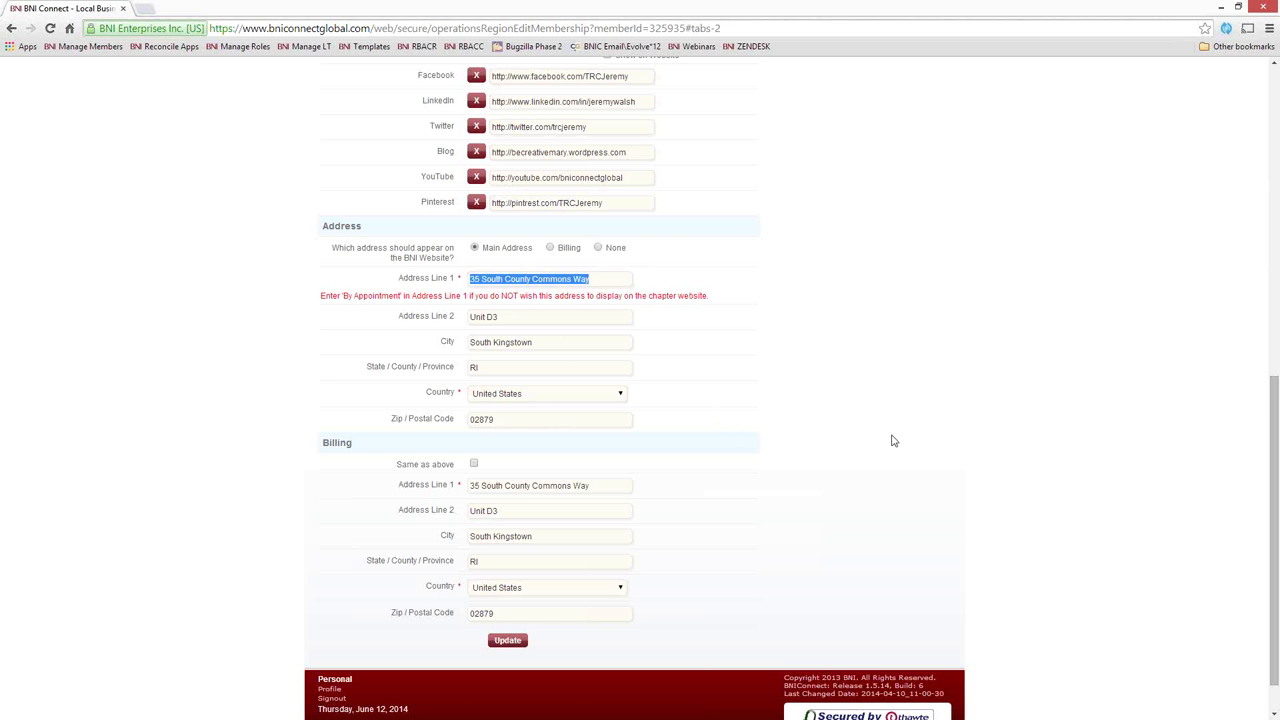
scroll(888, 442, down, 1)
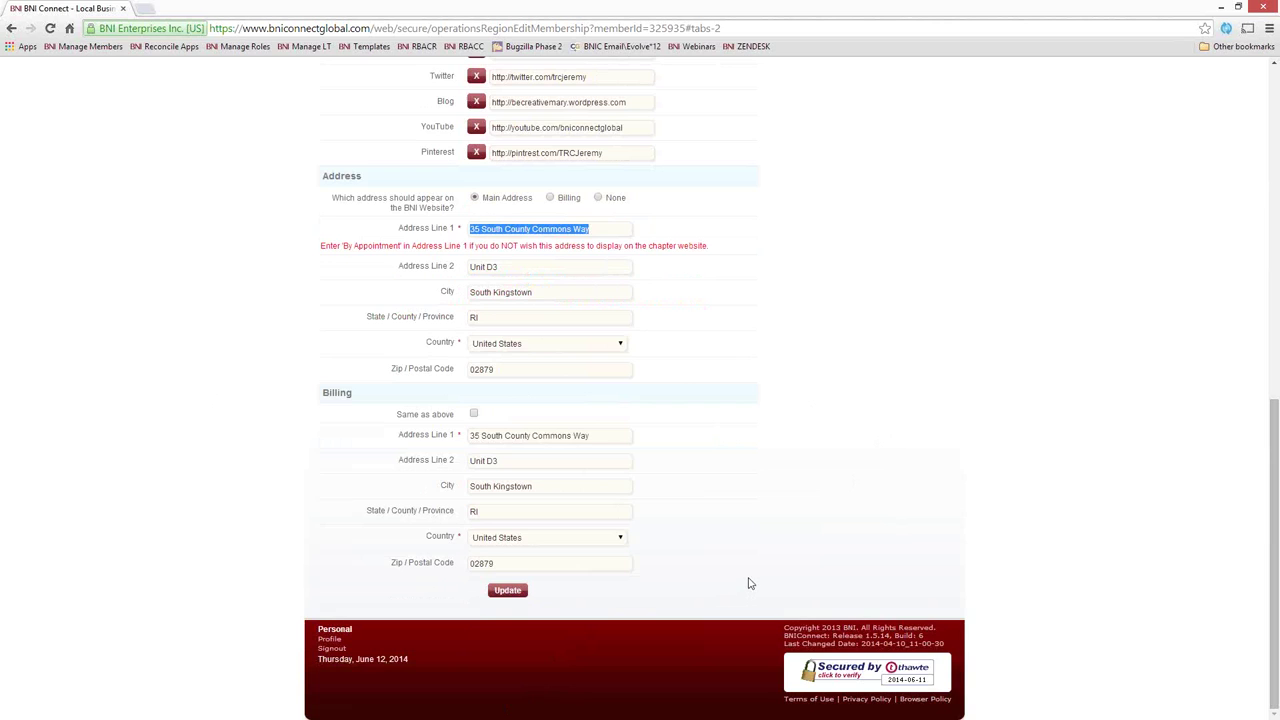
scroll(750, 581, up, 6)
scroll(750, 581, up, 2)
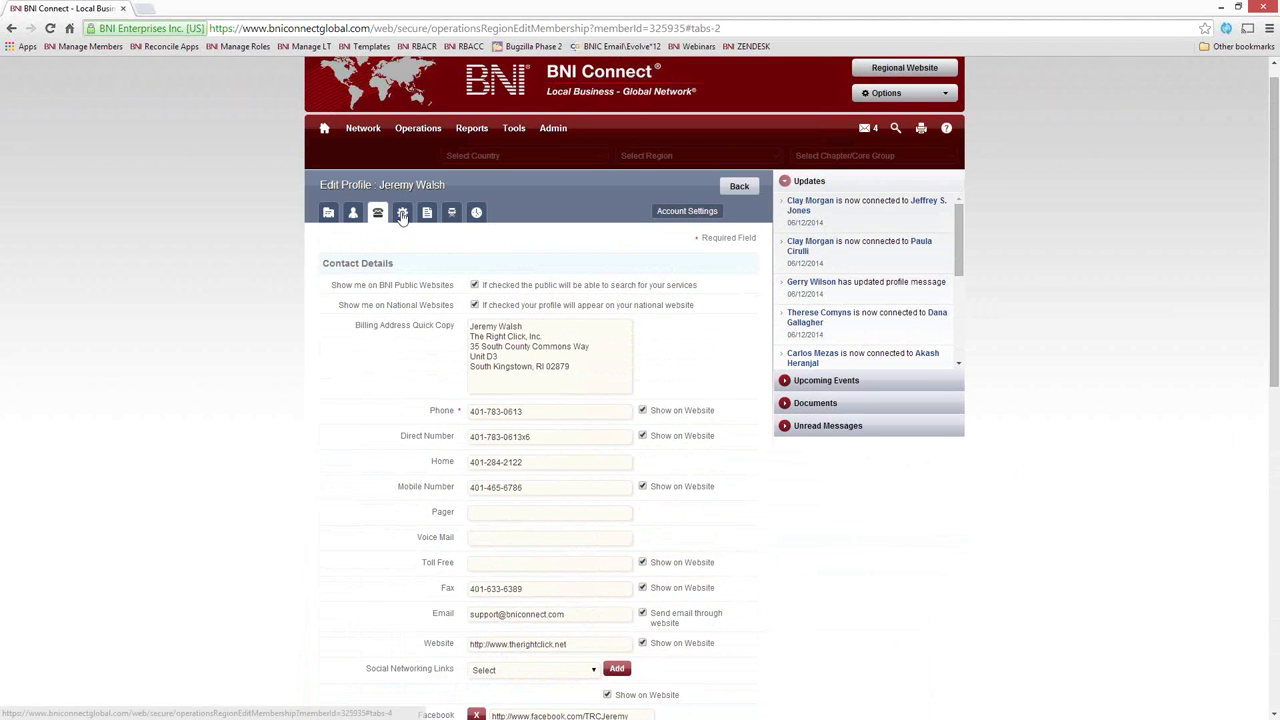
Open the gear Account Settings tab, briefly revisit Contact Details, and highlight the Member to Member heading
click(400, 216)
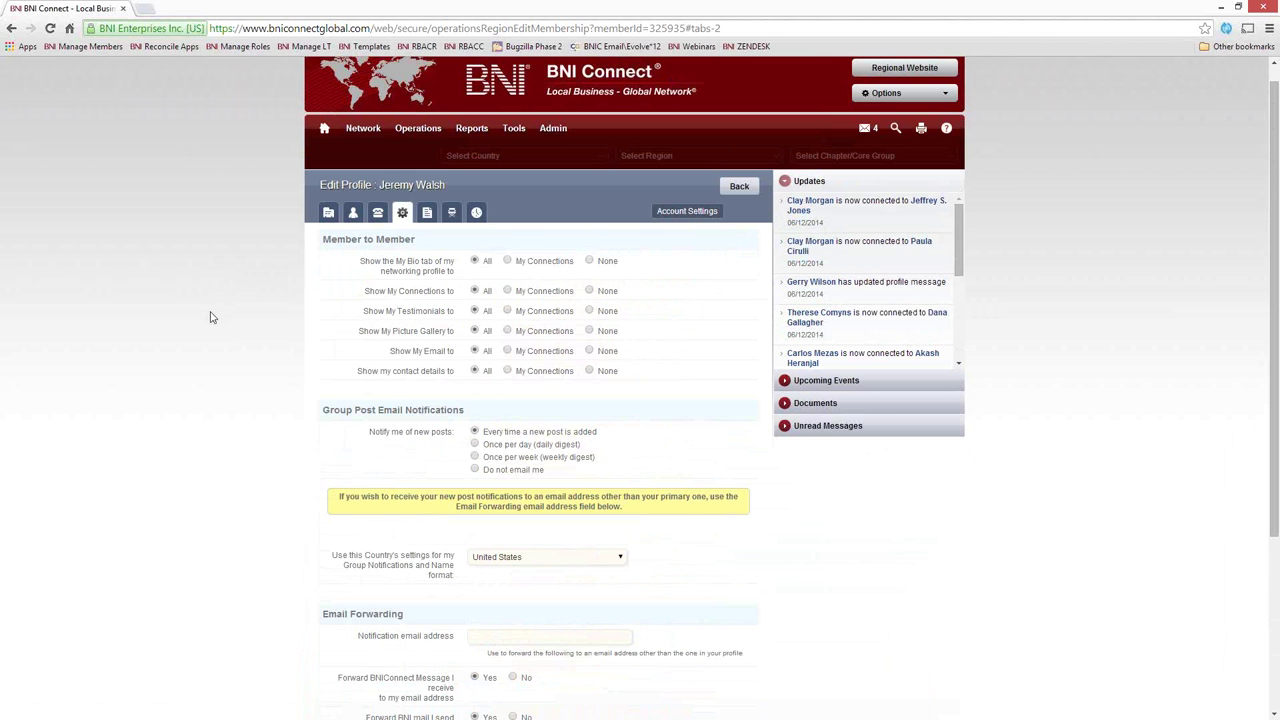
scroll(209, 316, up, 1)
click(378, 233)
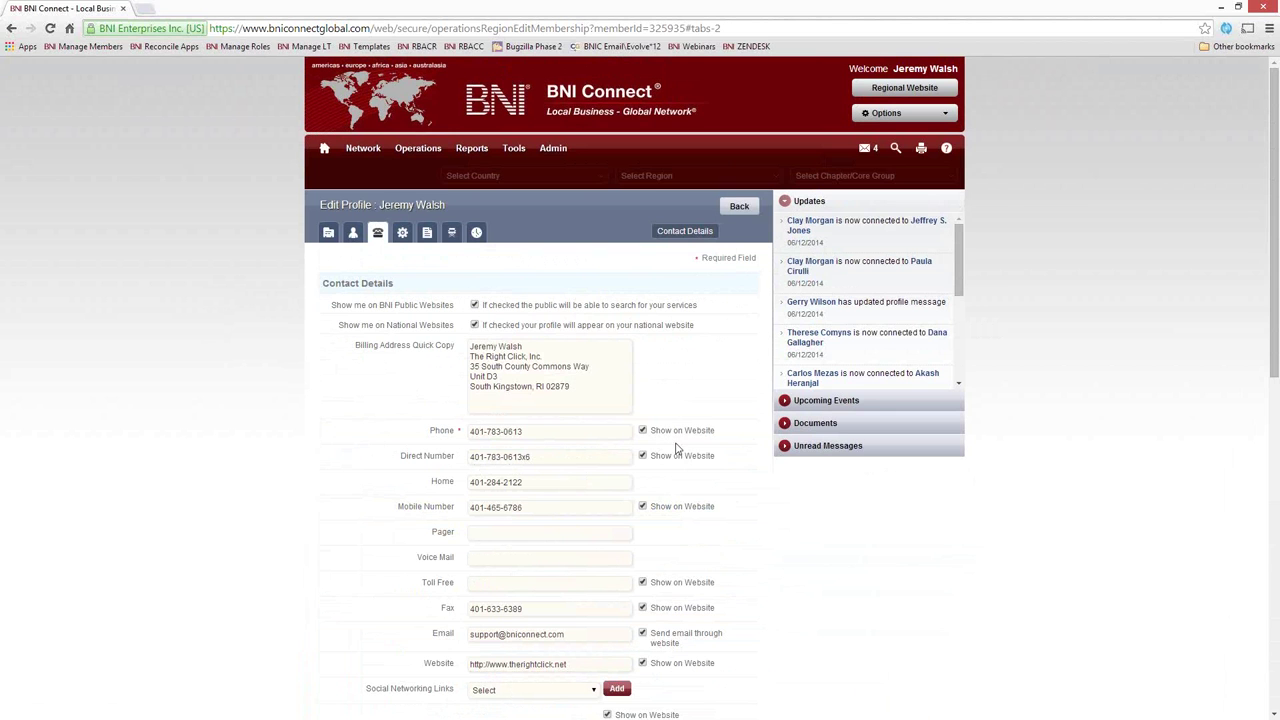
click(402, 233)
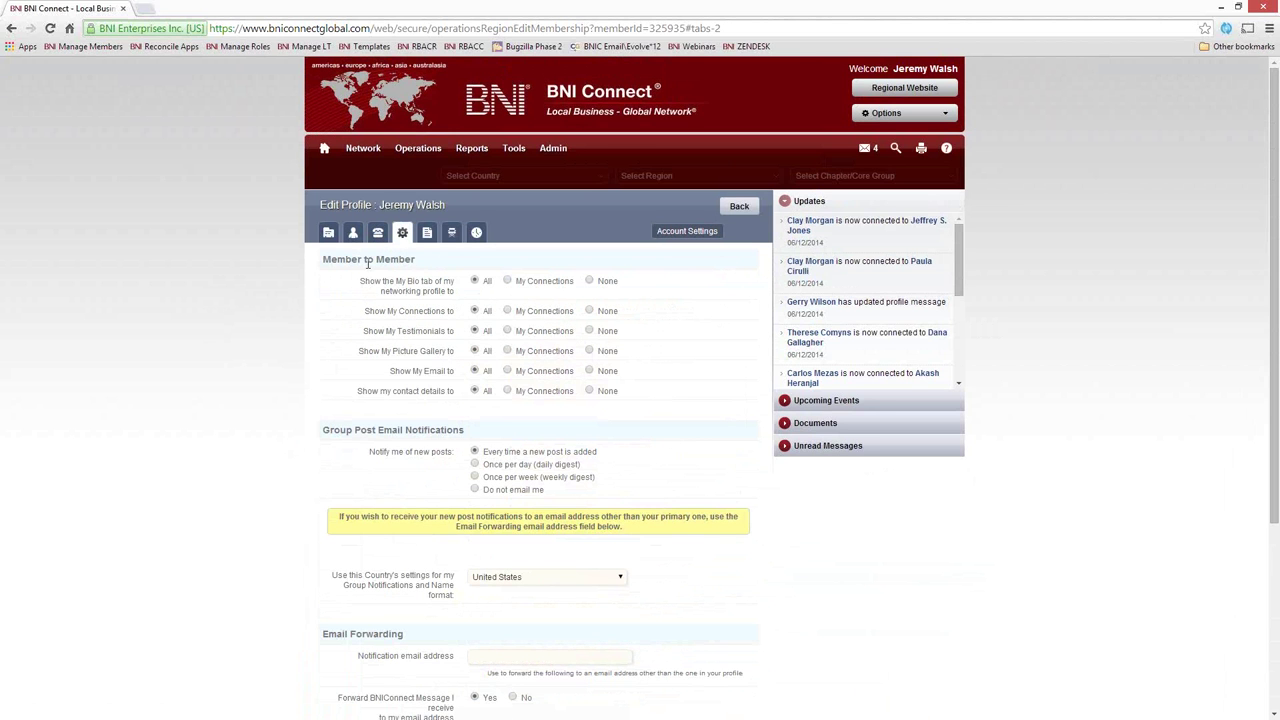
drag(416, 261, 322, 265)
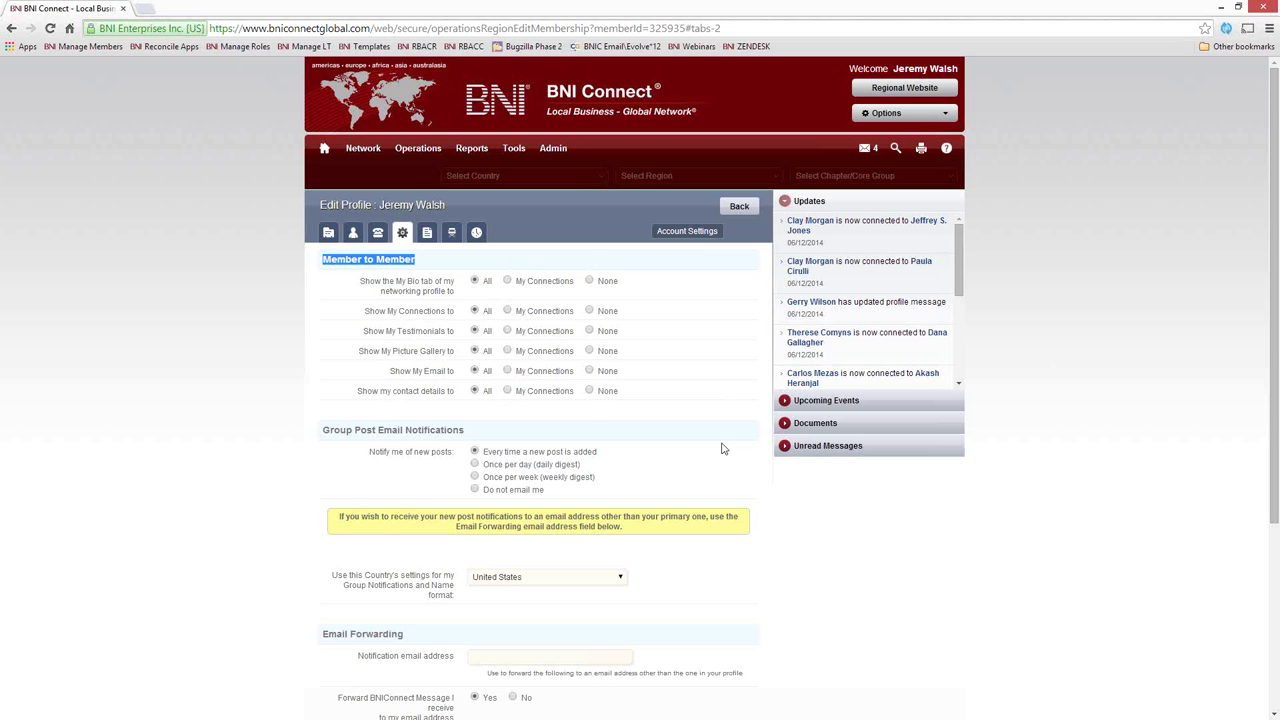
scroll(724, 452, down, 3)
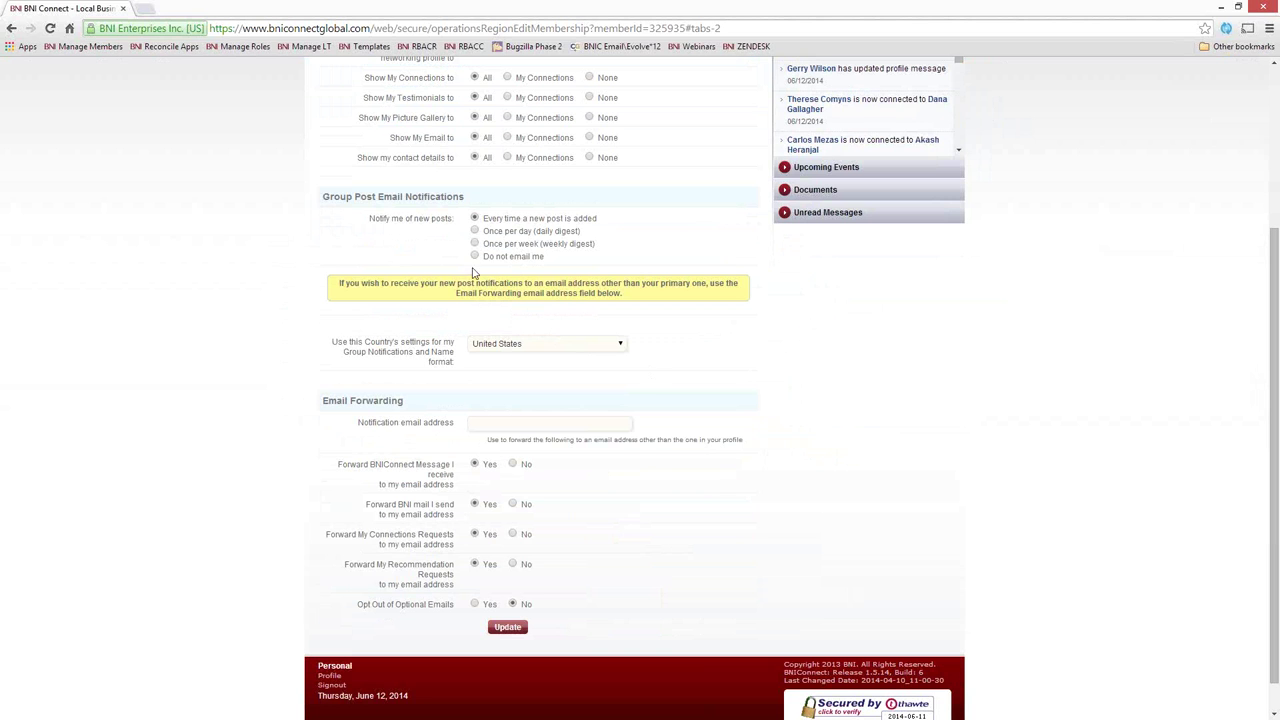
drag(466, 199, 314, 199)
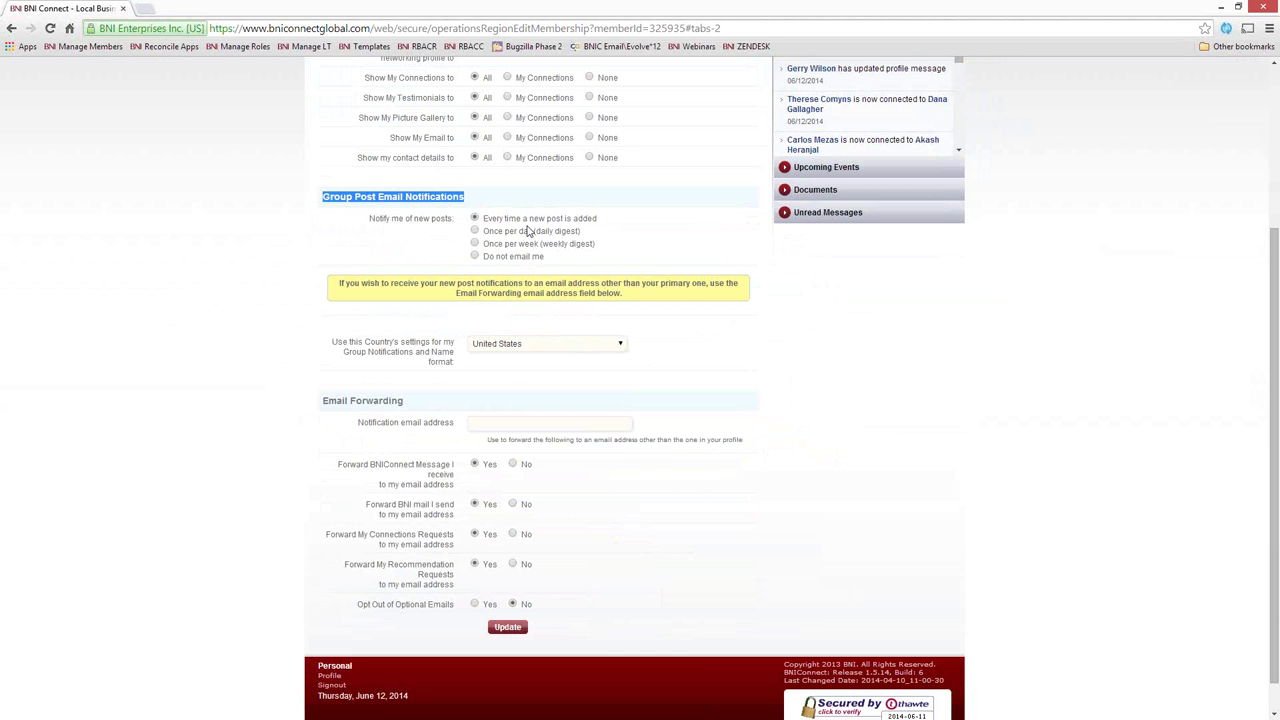
click(489, 224)
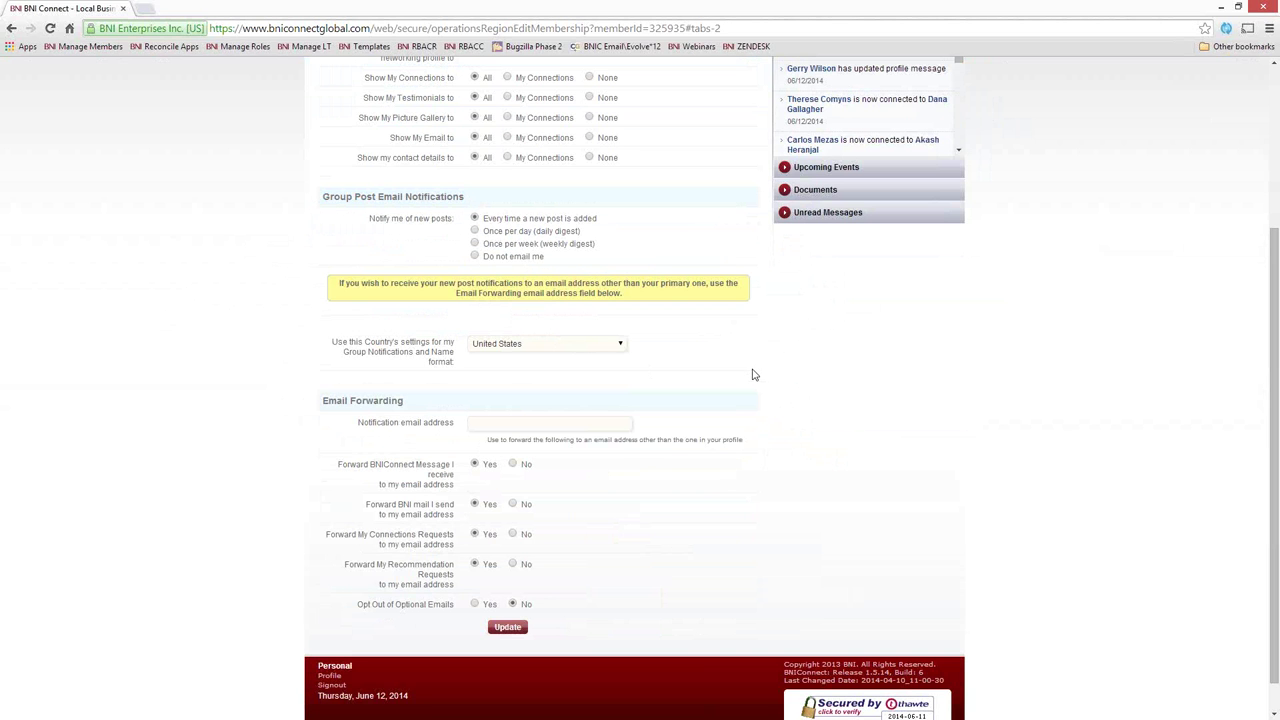
scroll(752, 370, down, 1)
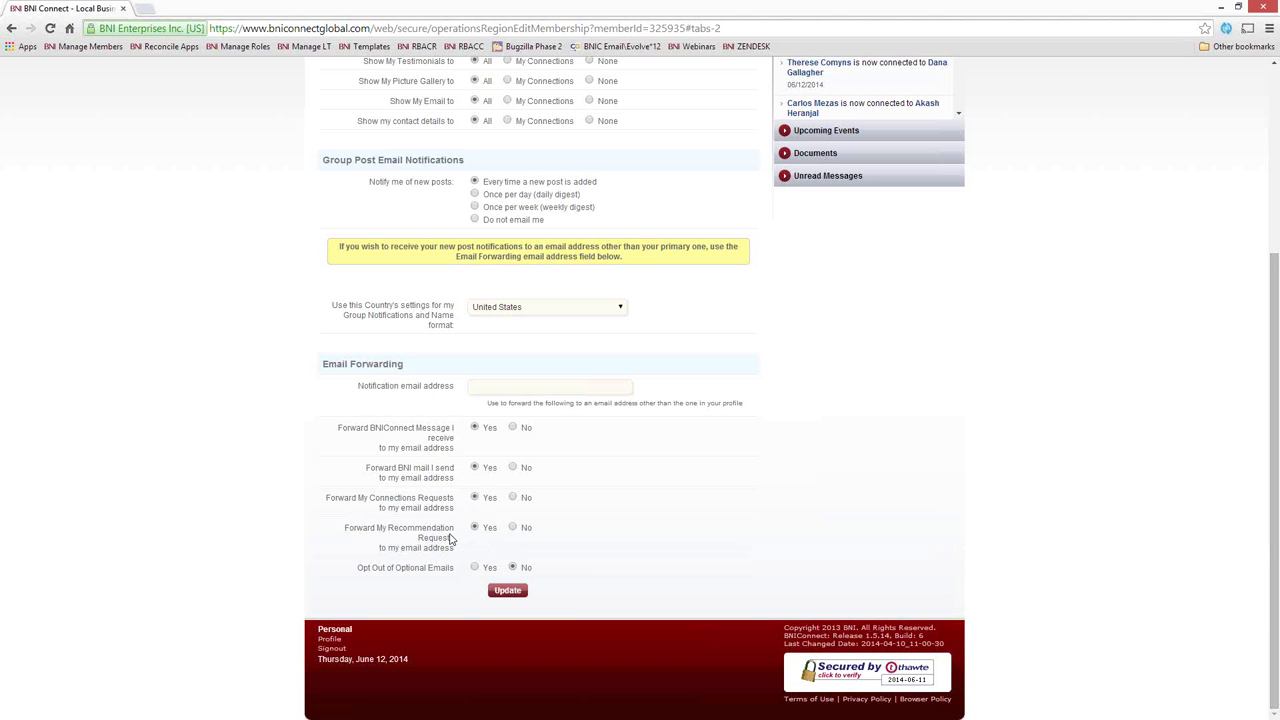
scroll(449, 539, up, 5)
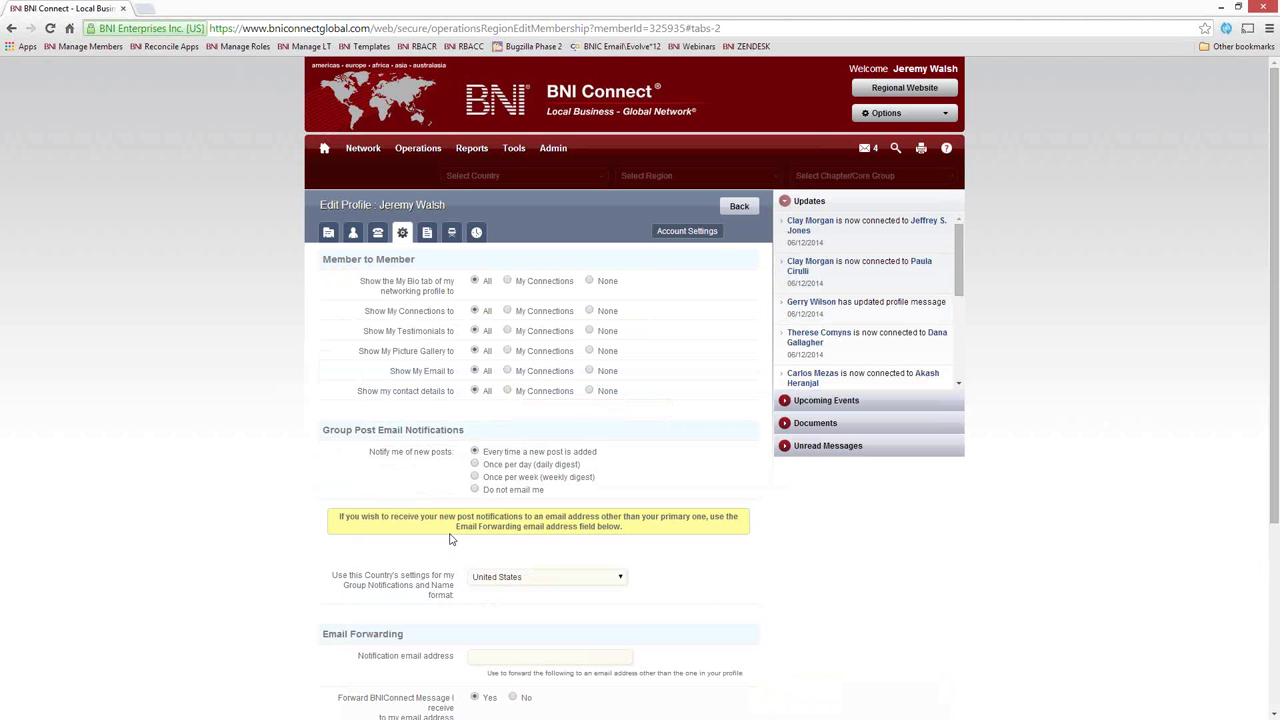
Open the My Bio section of Edit Profile and highlight its heading
click(428, 233)
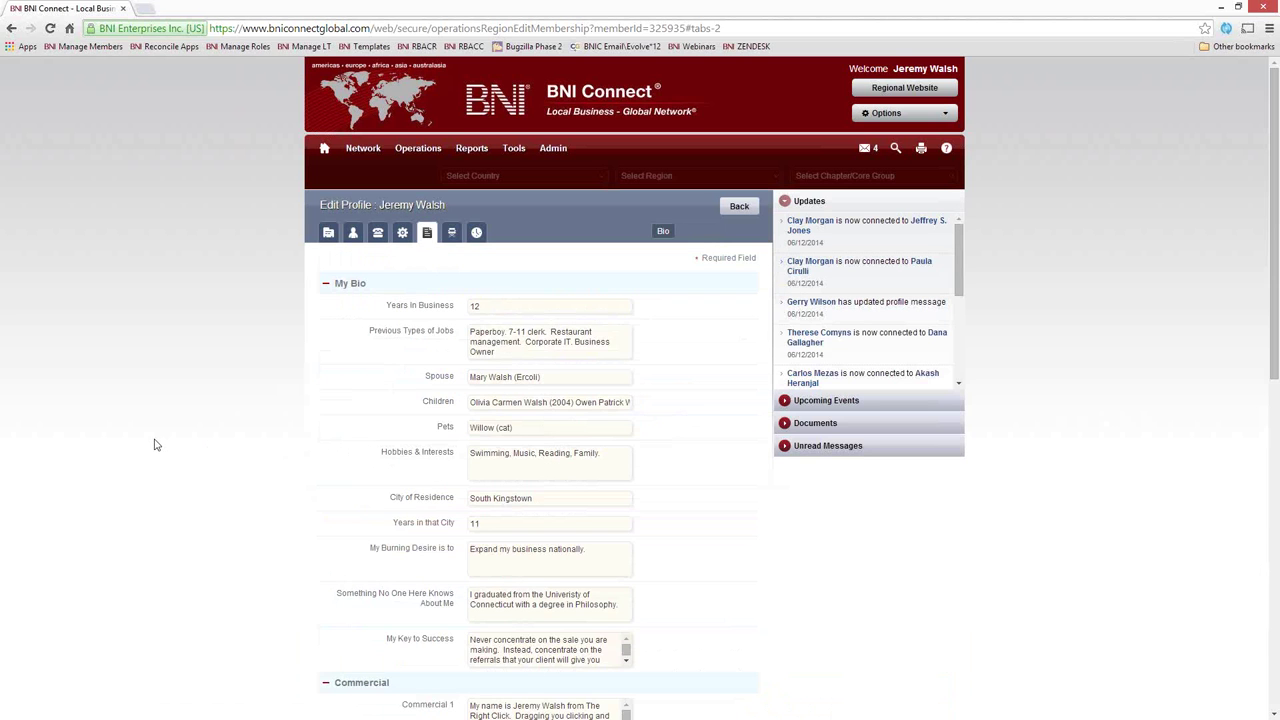
scroll(155, 444, down, 2)
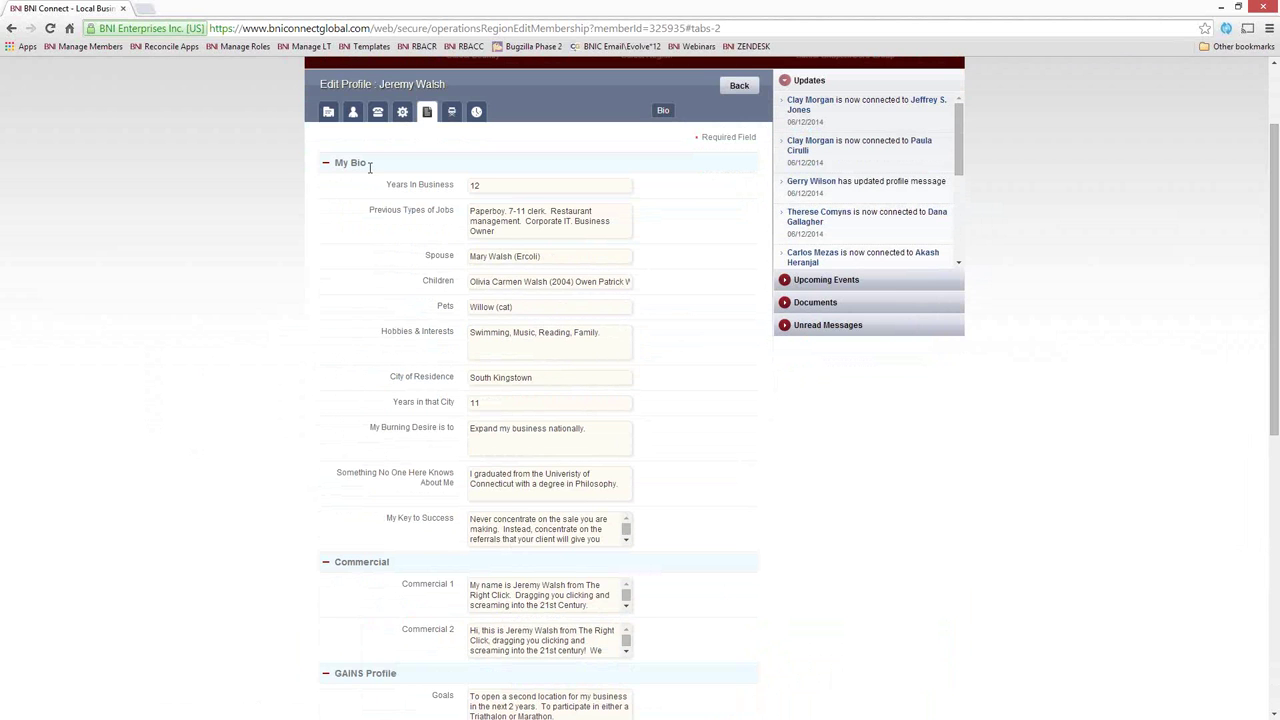
drag(368, 163, 336, 168)
Change Years in that City from 11 to 12, then scroll through Commercial and GAINS Profile
drag(490, 404, 395, 405)
text(12)
scroll(204, 545, down, 2)
scroll(204, 545, down, 4)
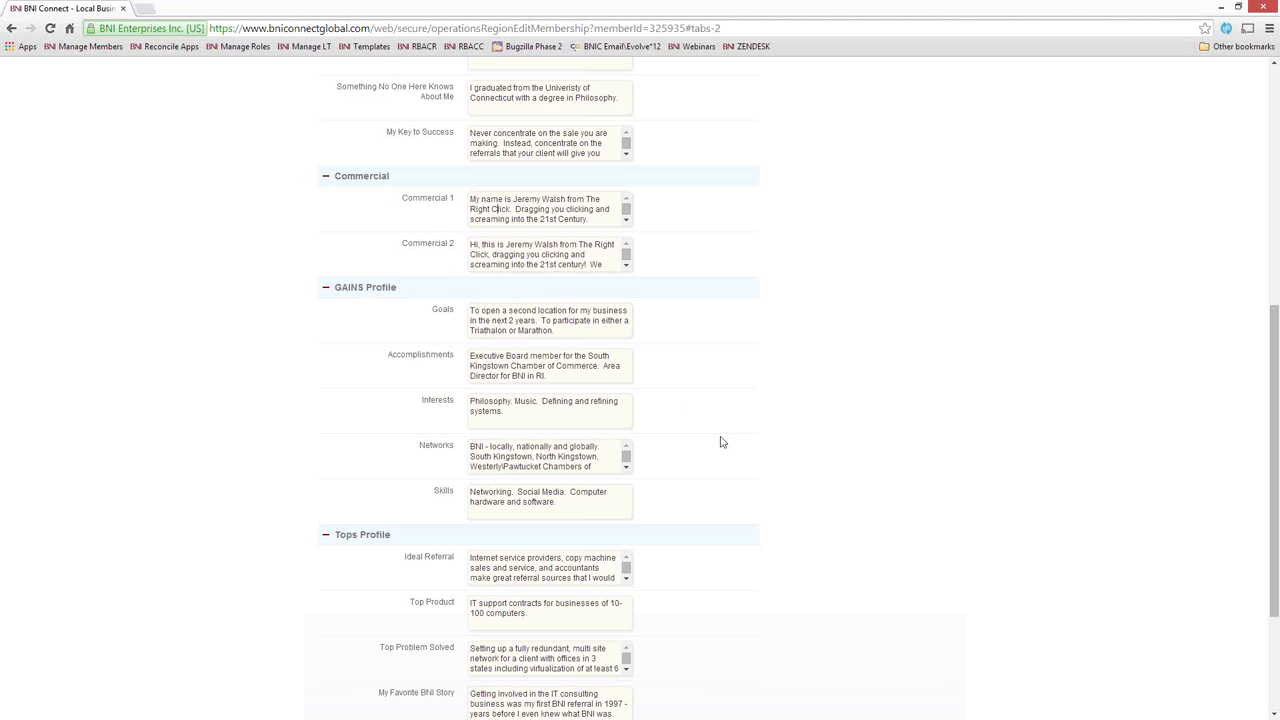
Highlight the GAINS Profile and Tops Profile headings in the bio form
scroll(410, 313, down, 2)
drag(399, 171, 334, 170)
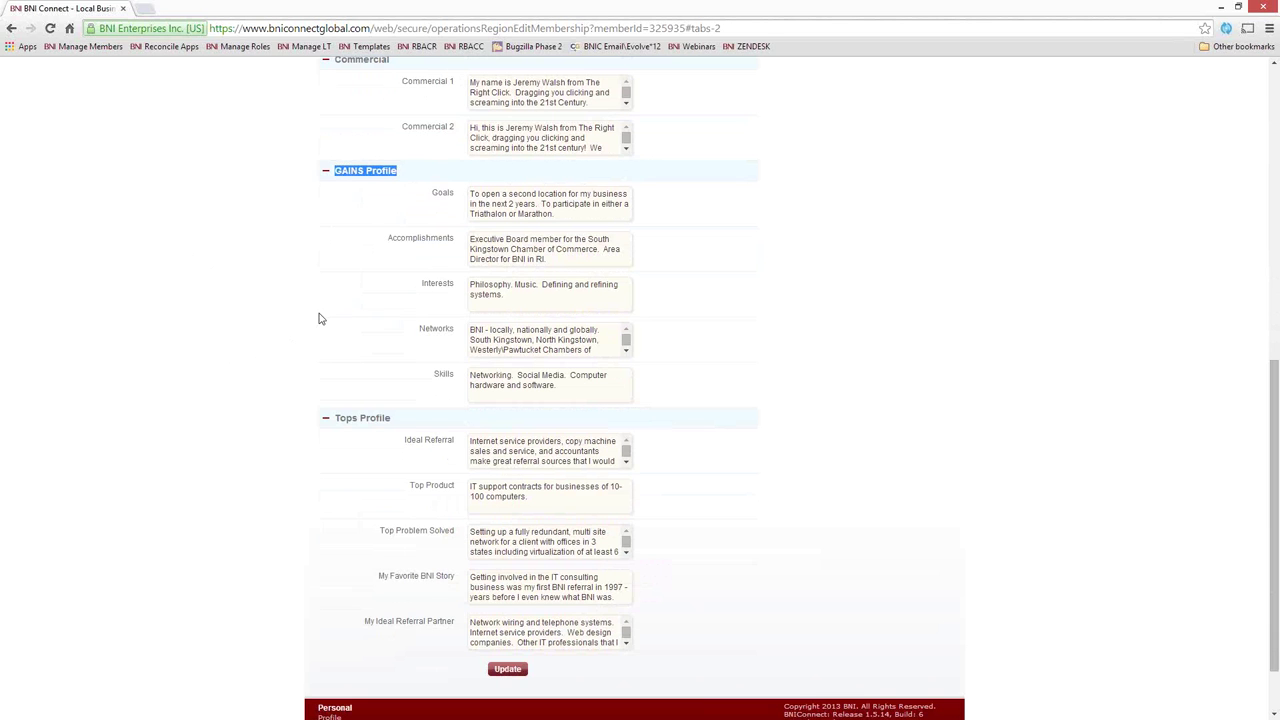
scroll(180, 388, down, 2)
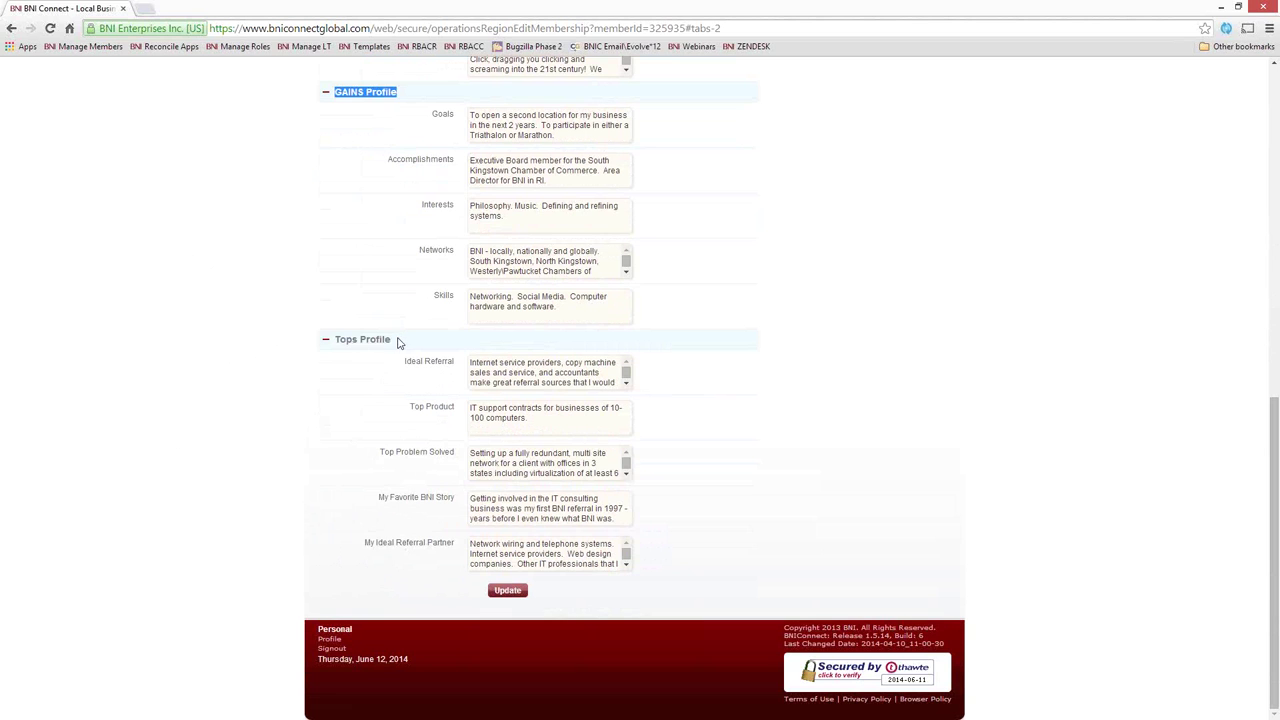
drag(398, 342, 334, 339)
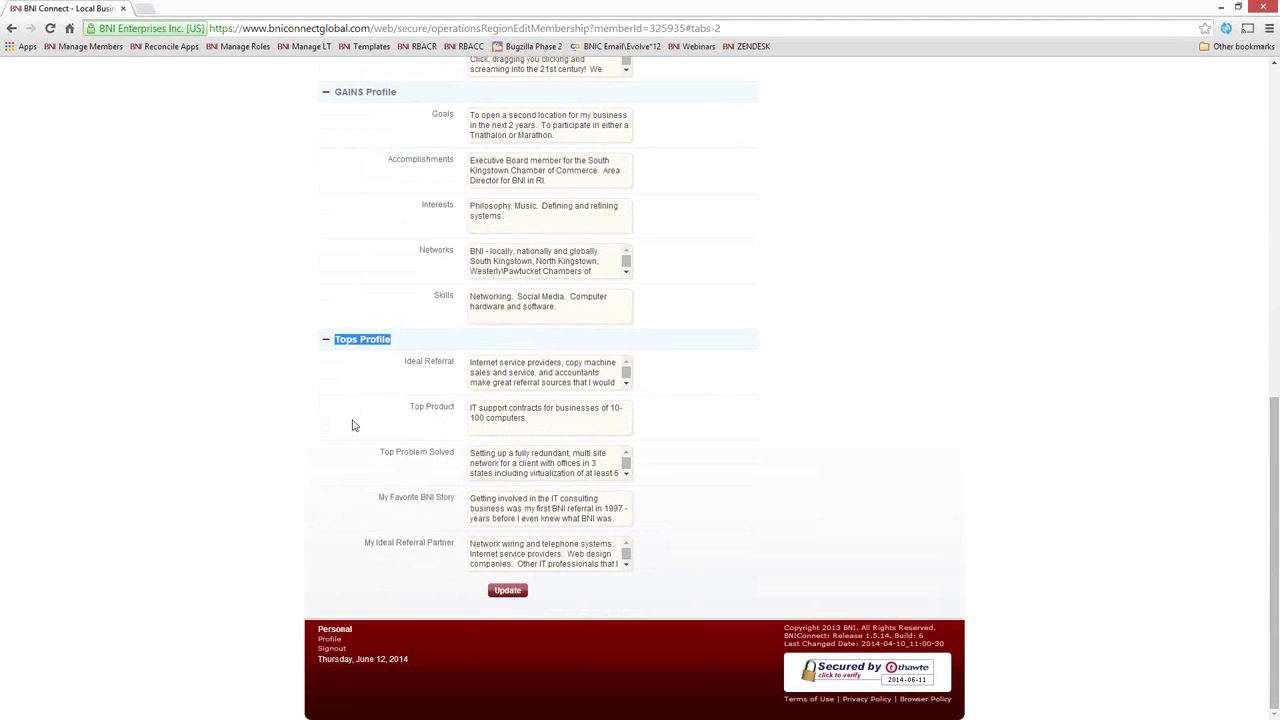
Return to the top and switch to the company and contact details section
scroll(408, 432, up, 3)
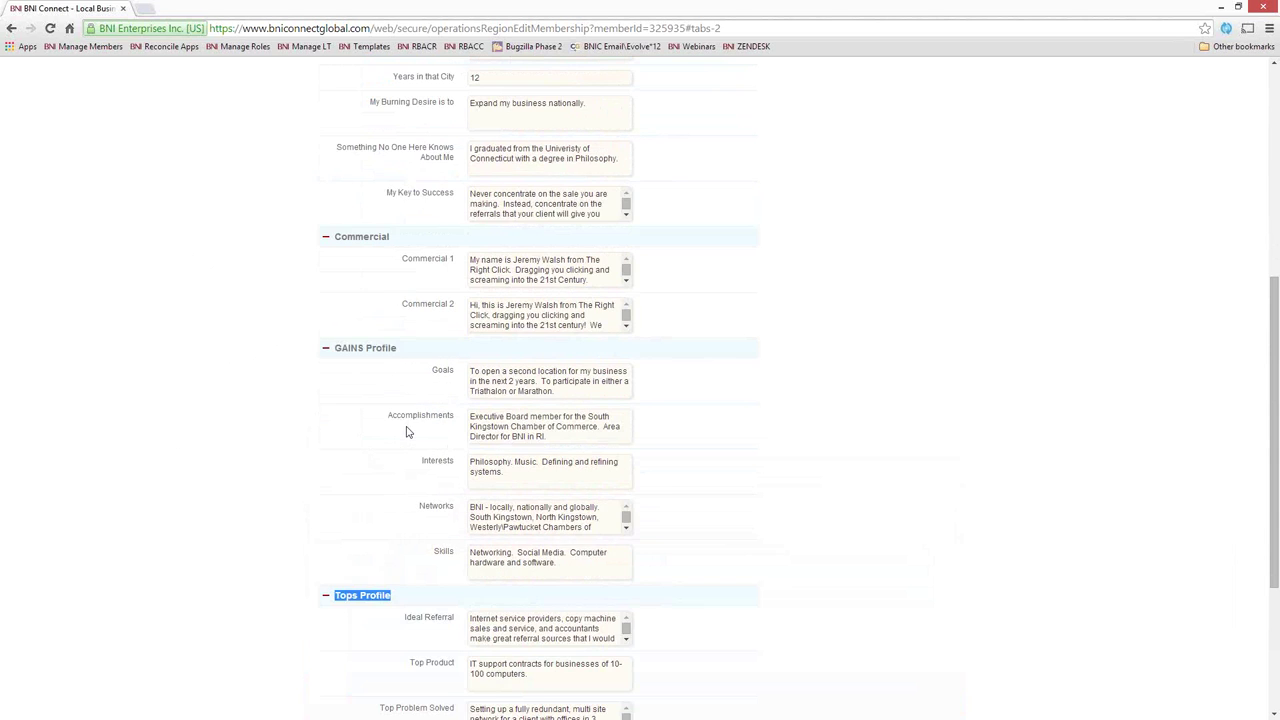
scroll(407, 432, up, 3)
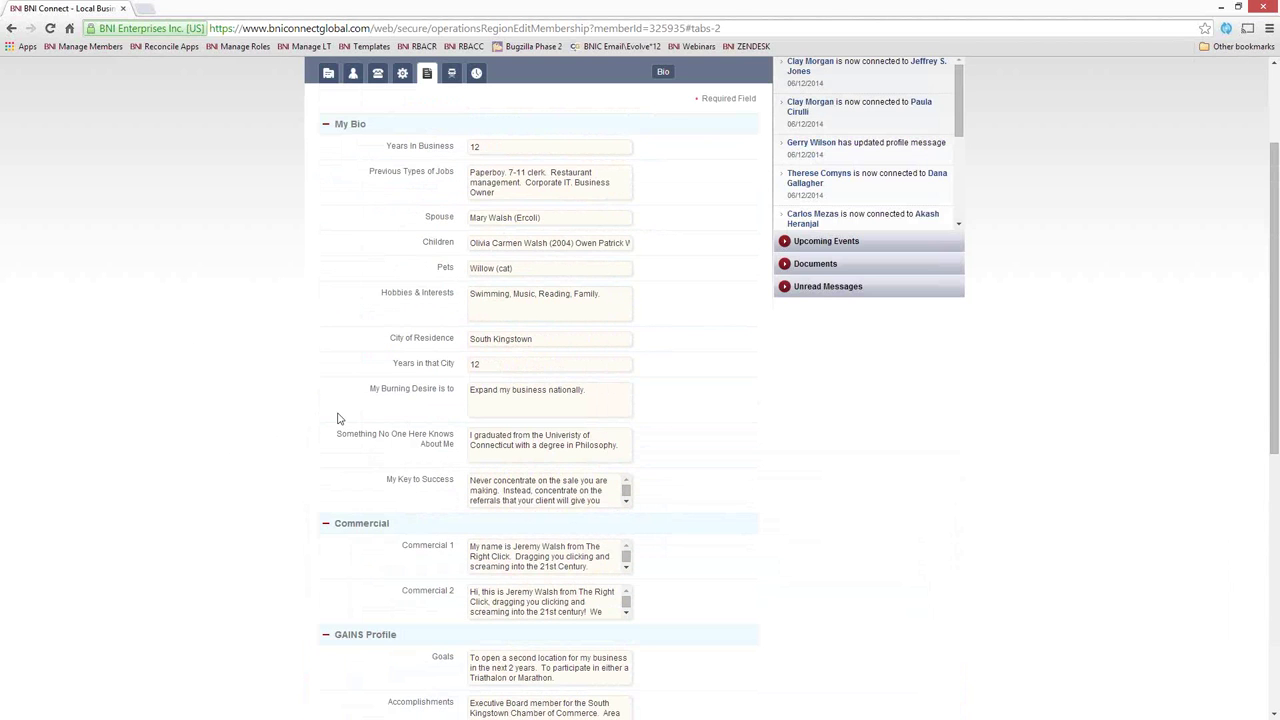
scroll(337, 418, down, 6)
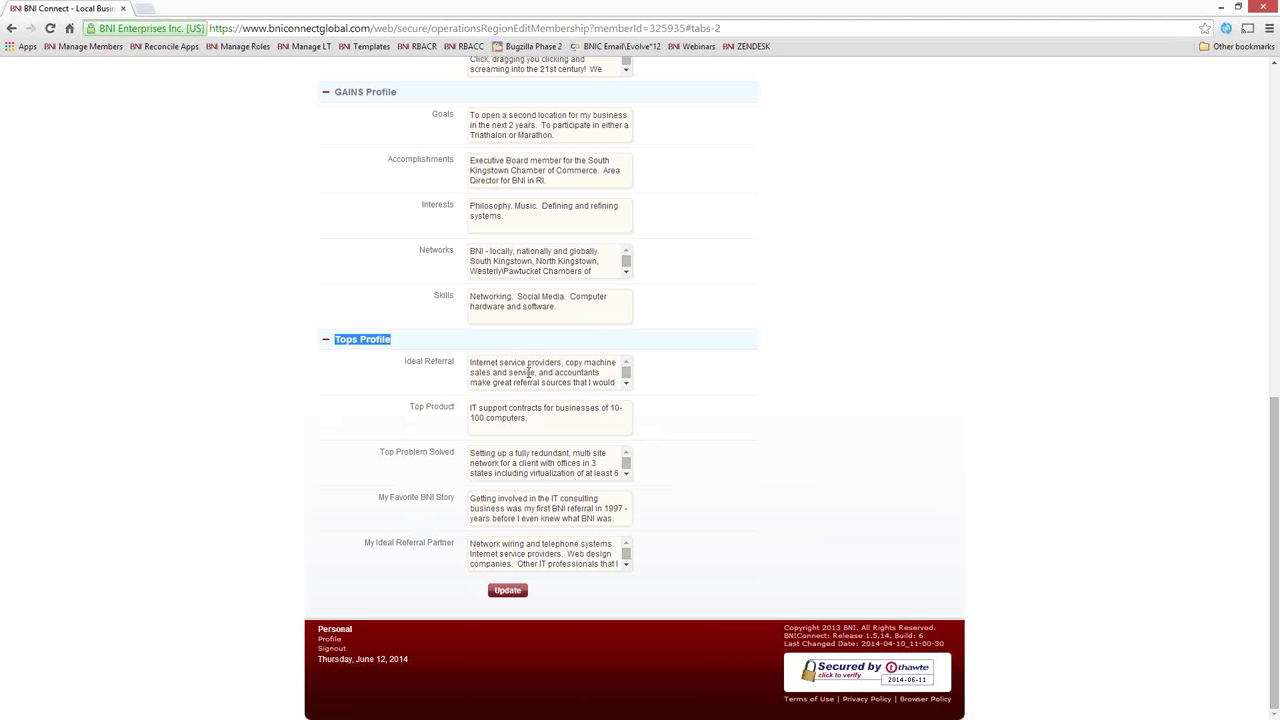
scroll(645, 430, up, 3)
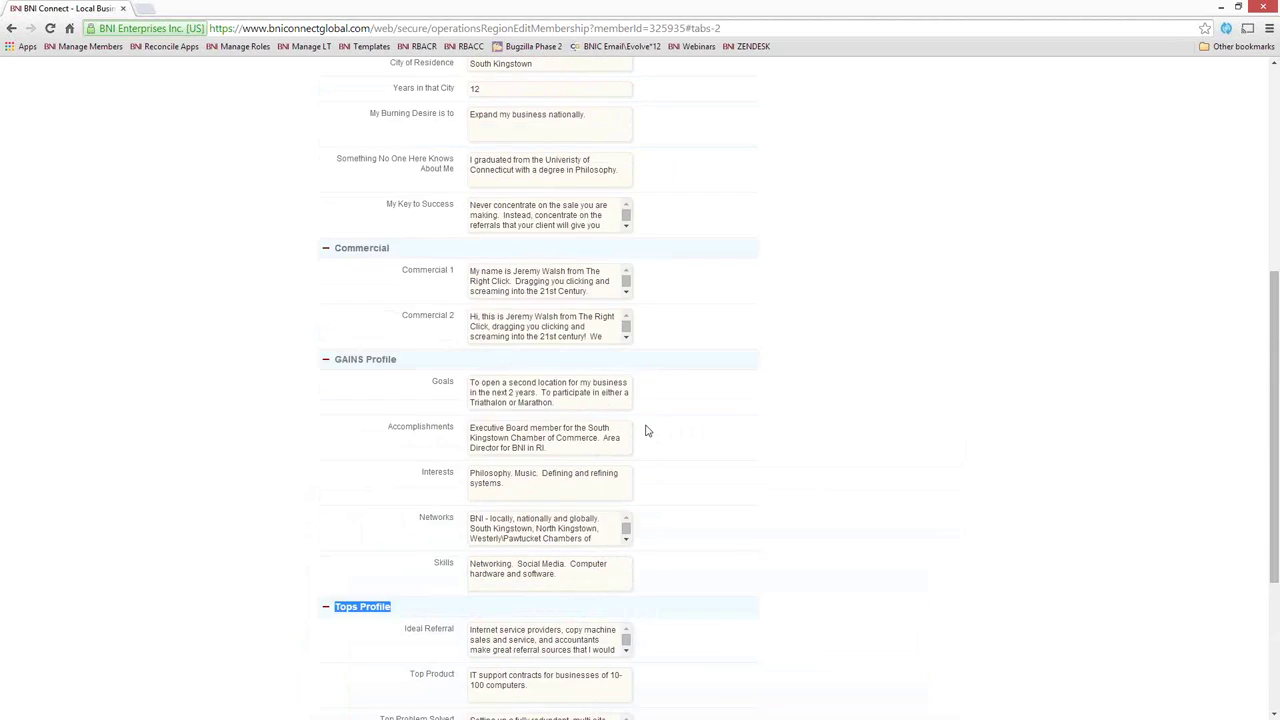
scroll(645, 430, up, 5)
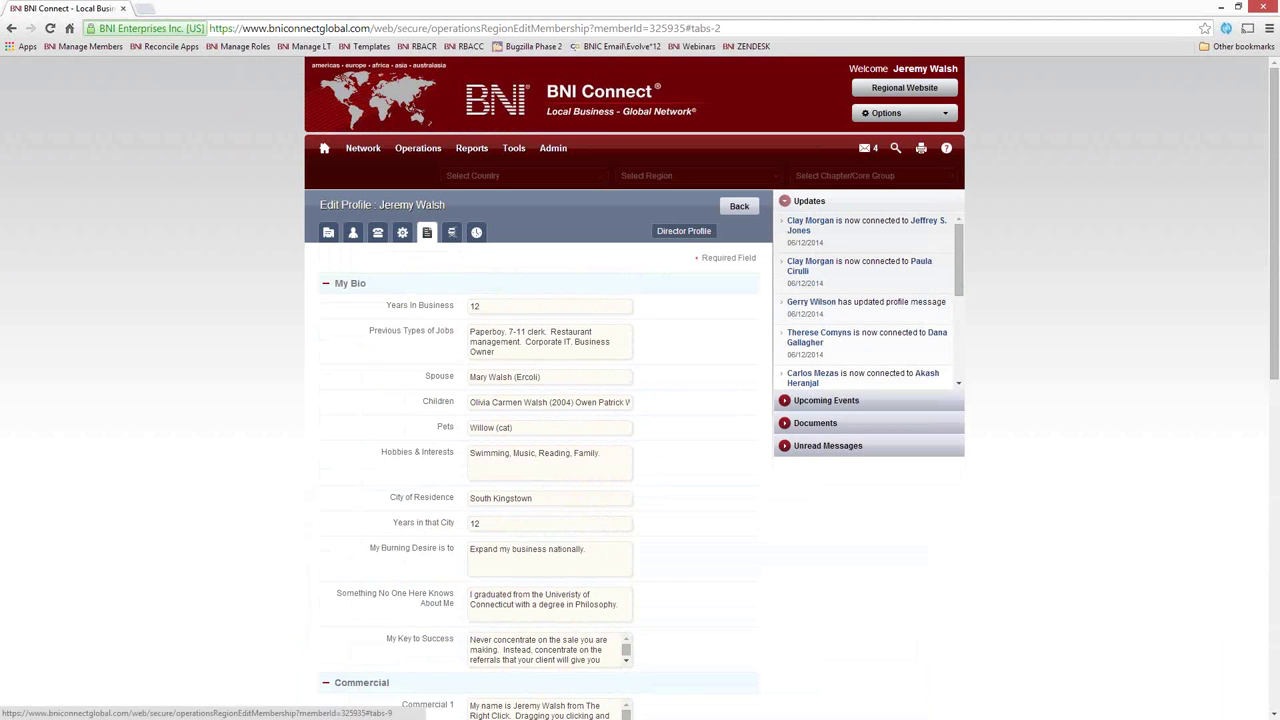
click(451, 232)
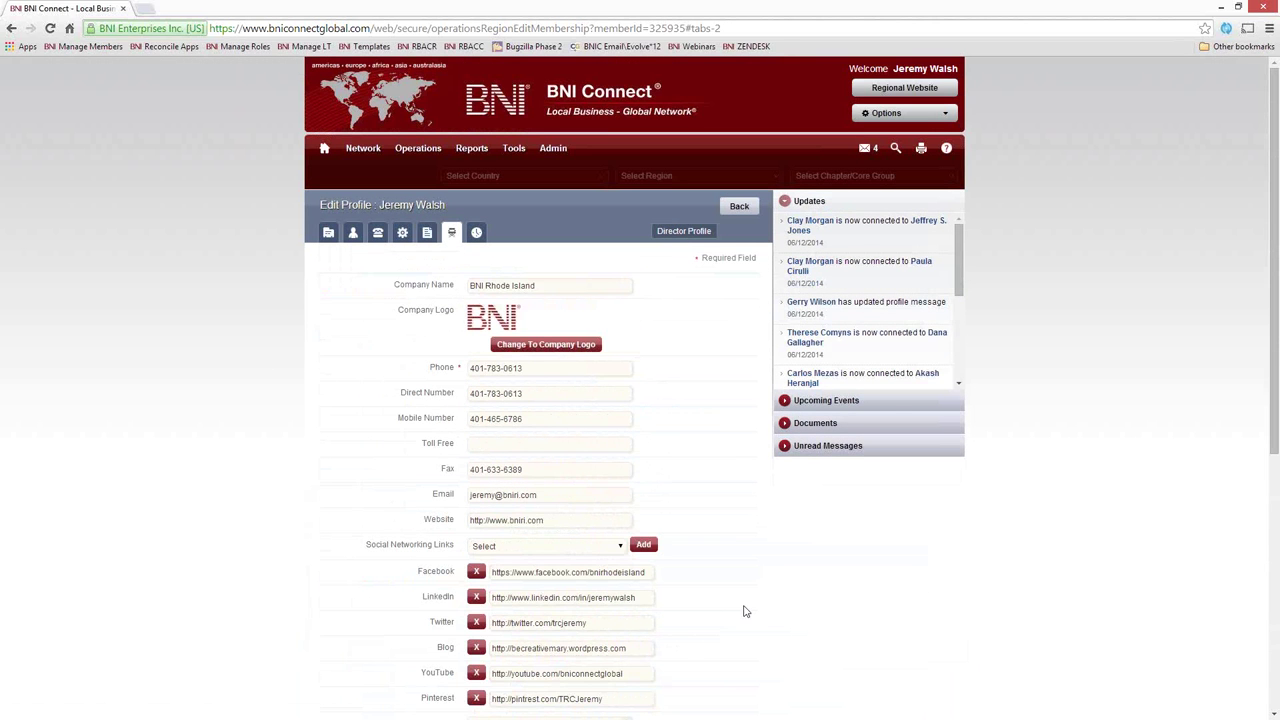
Show the Training History section listing training events from 2005 to 2013
scroll(743, 611, down, 2)
scroll(740, 609, up, 2)
click(477, 232)
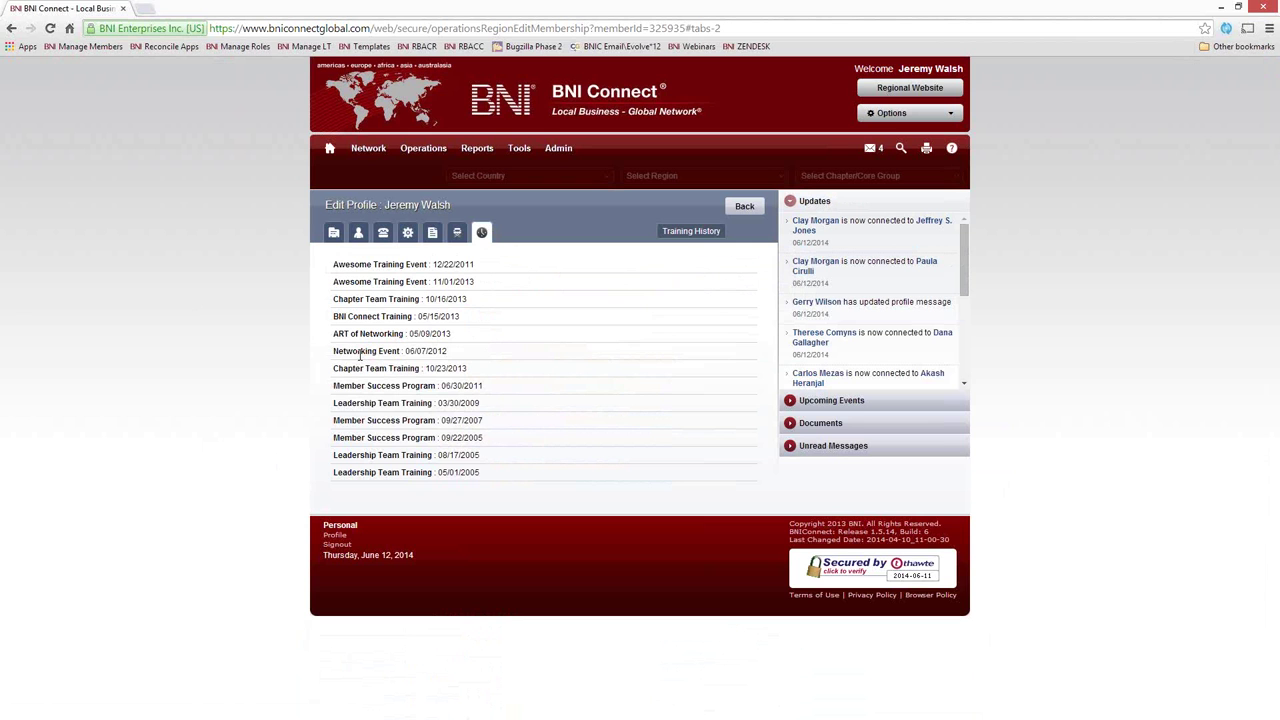
Go back to the Main Profile form, then go to the BNI Connect home page
click(335, 238)
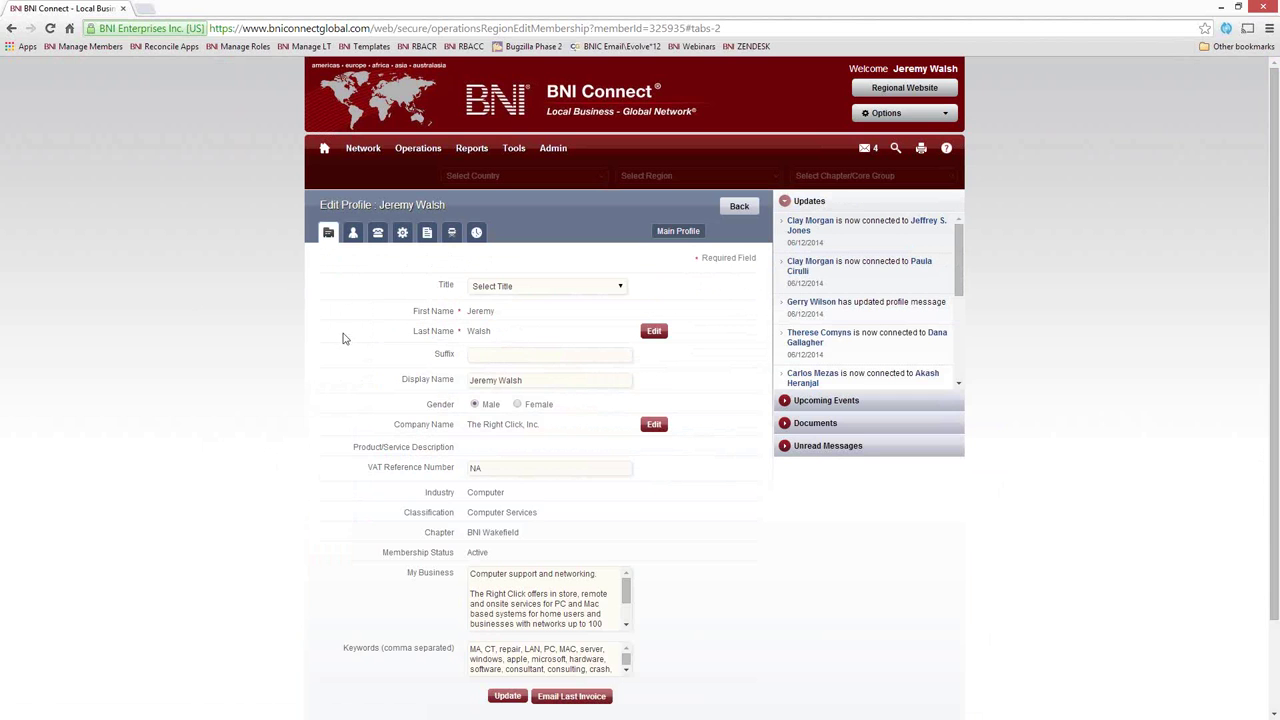
click(324, 148)
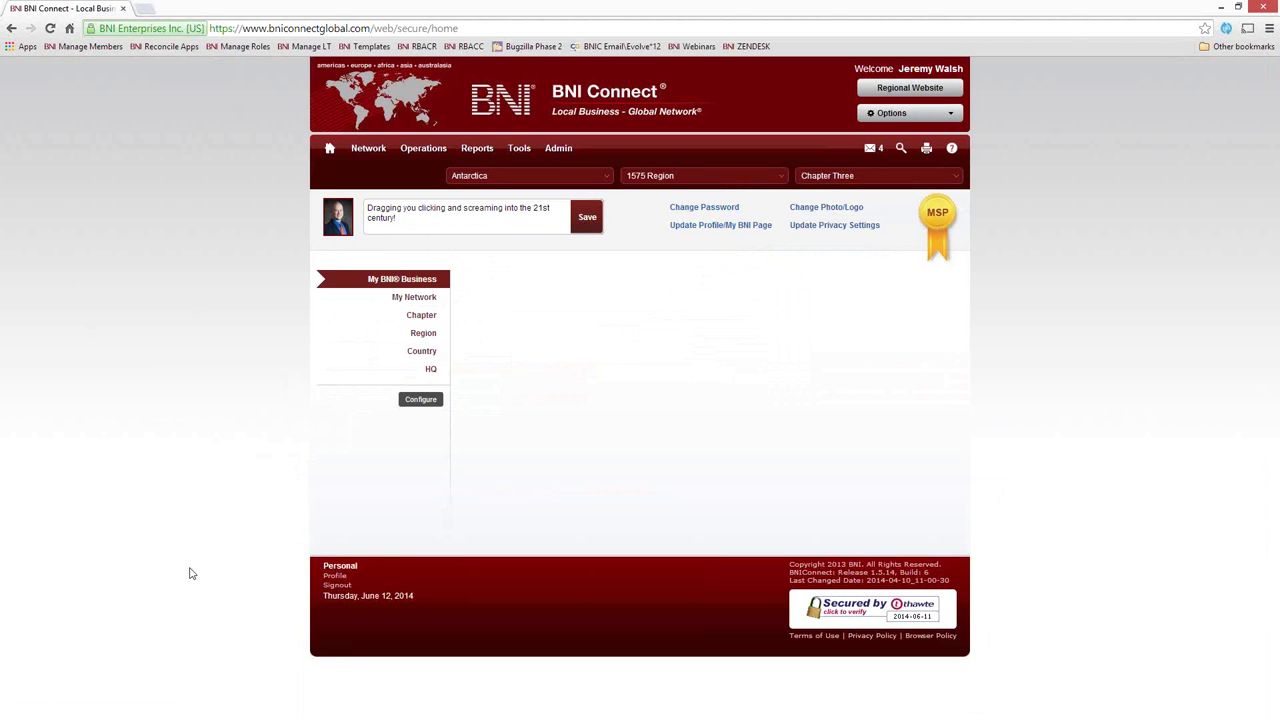
Open the member's public profile from the Profile link in the home page footer
scroll(395, 590, down, 1)
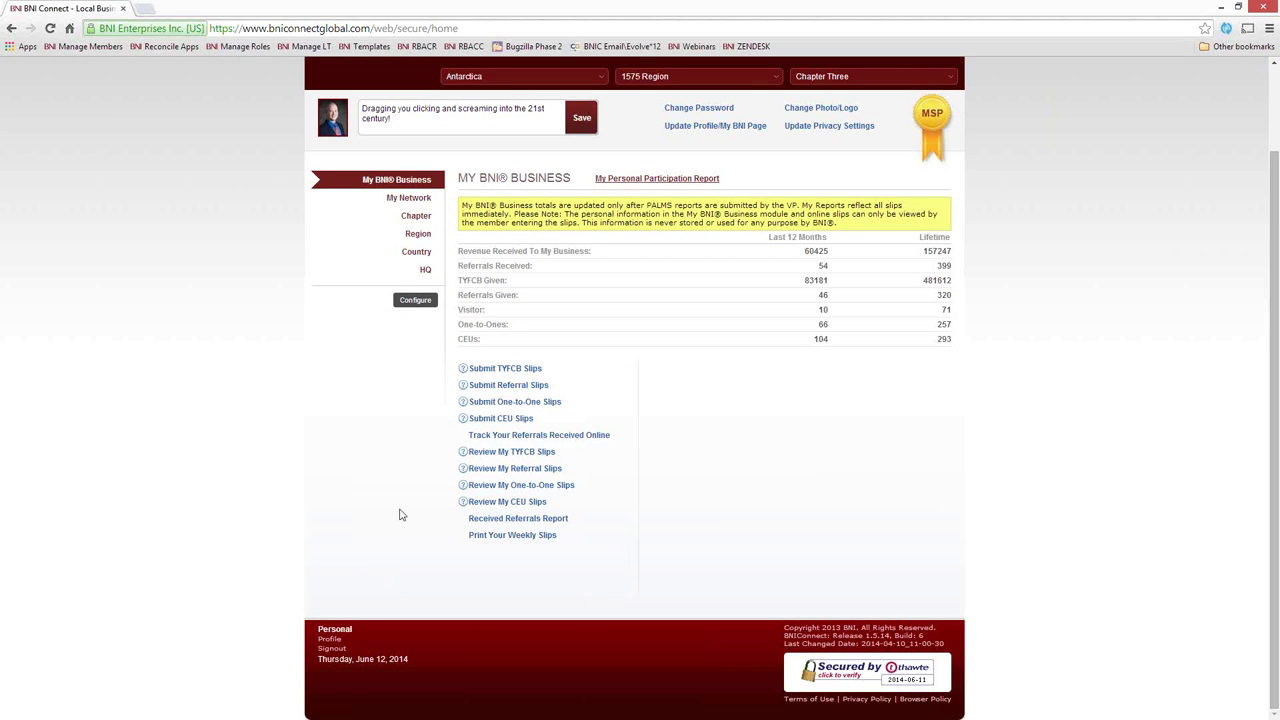
click(330, 643)
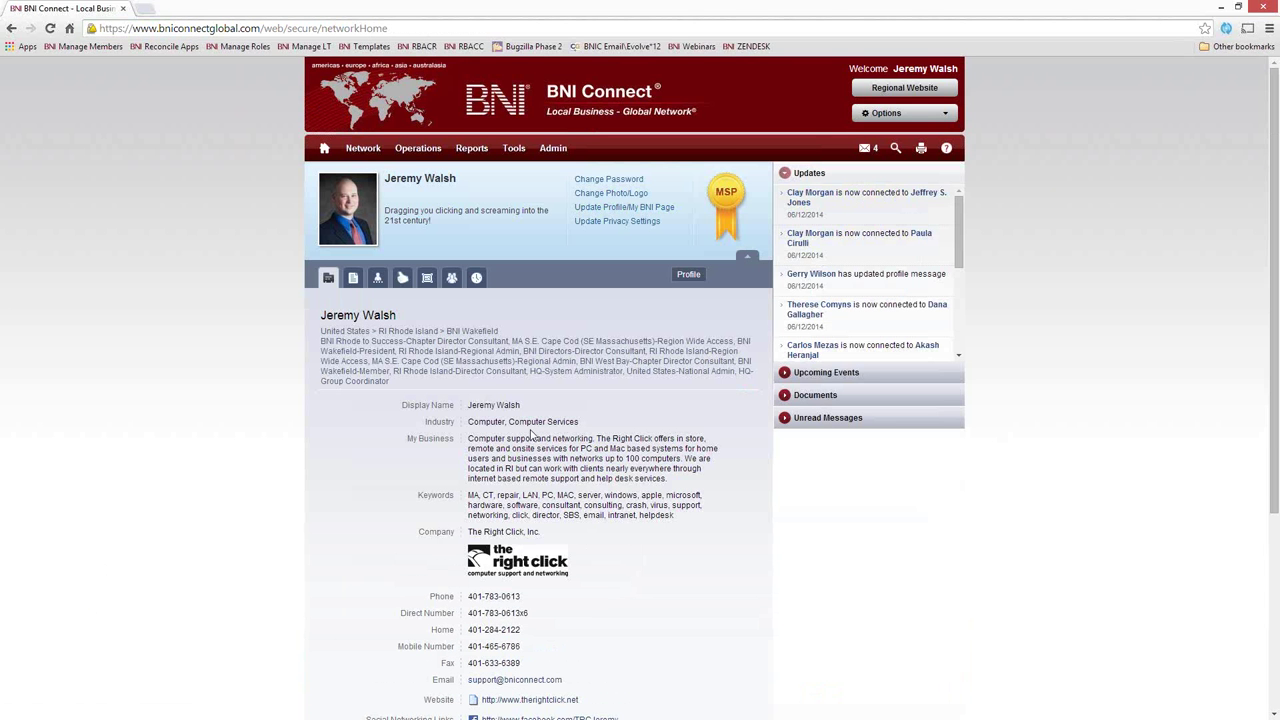
click(353, 279)
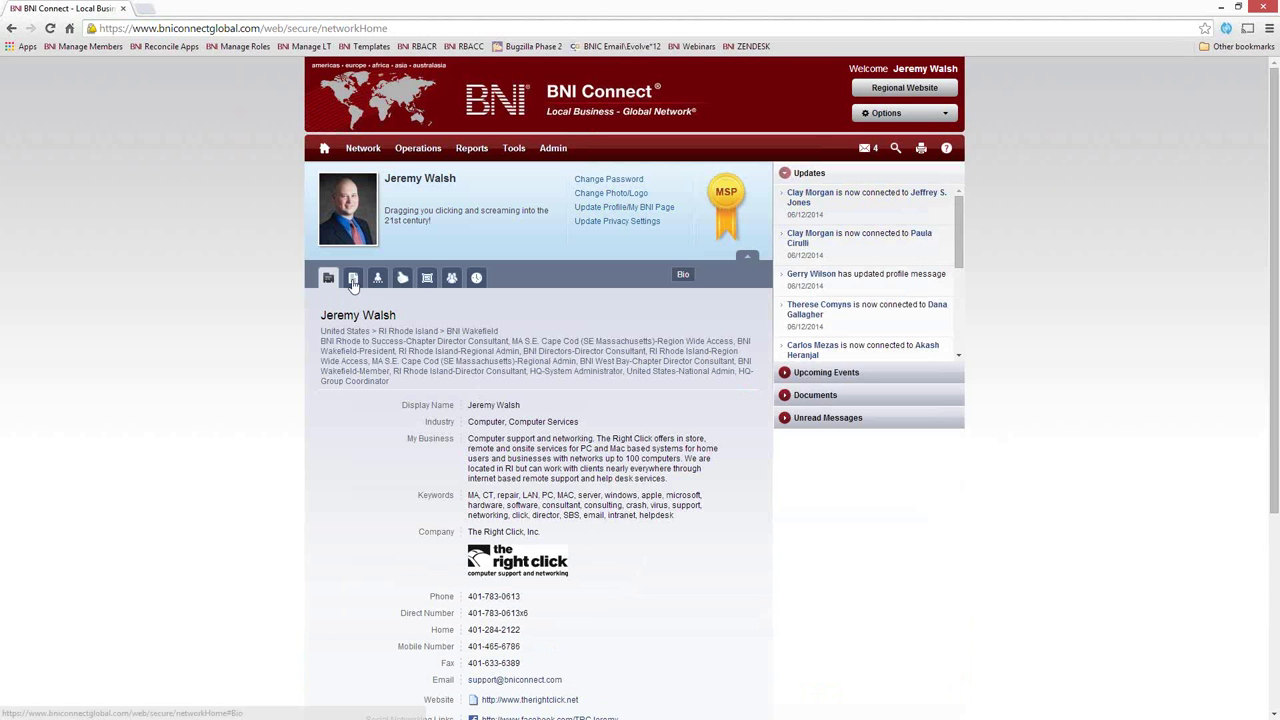
scroll(676, 560, down, 3)
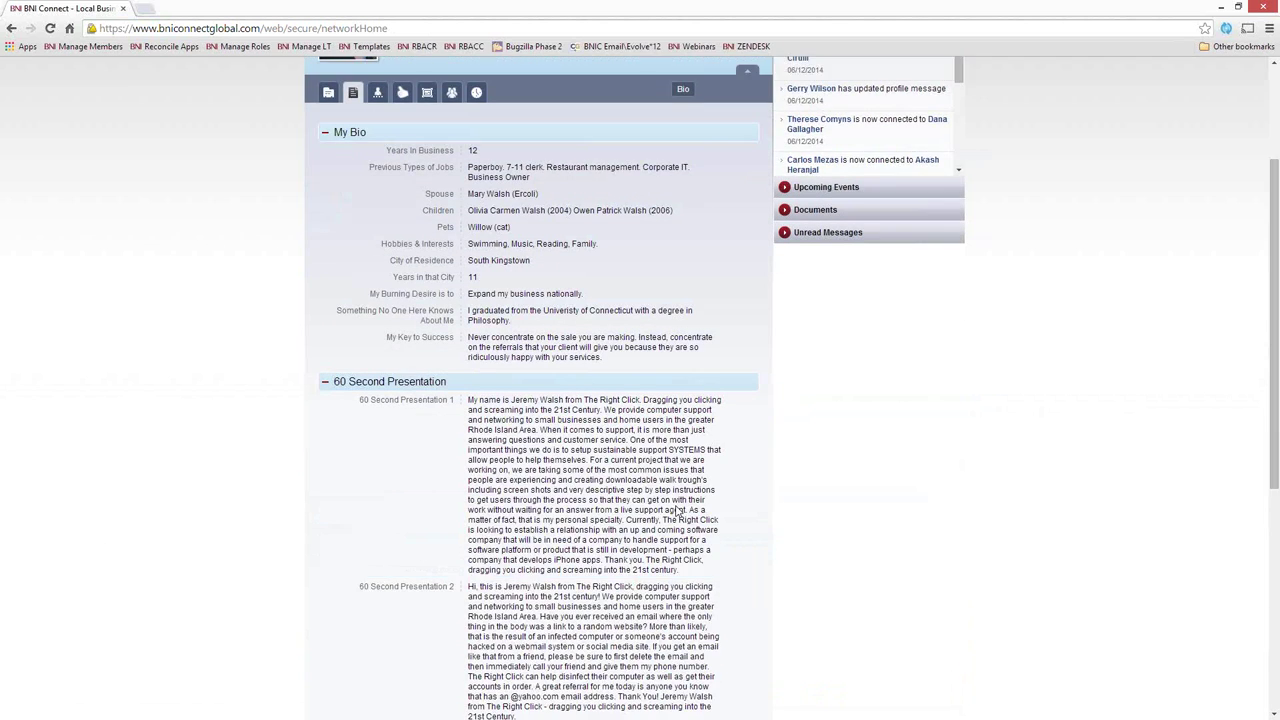
scroll(674, 598, down, 3)
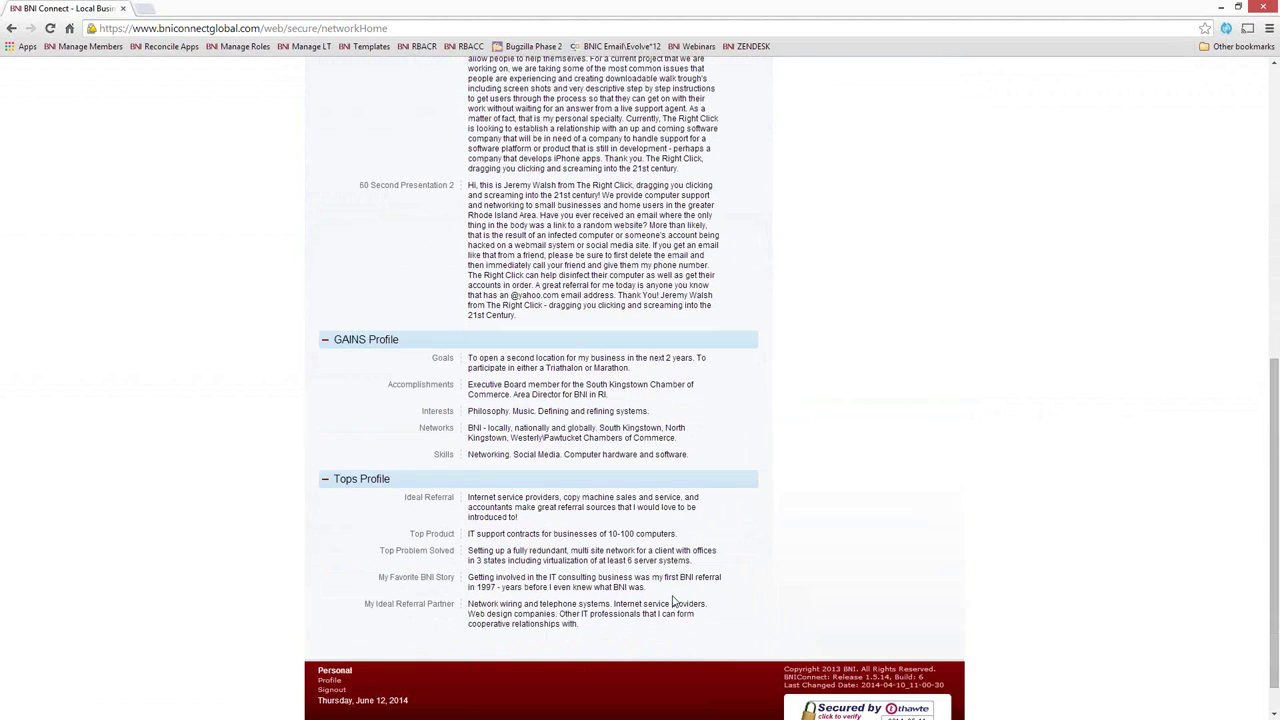
scroll(674, 600, up, 10)
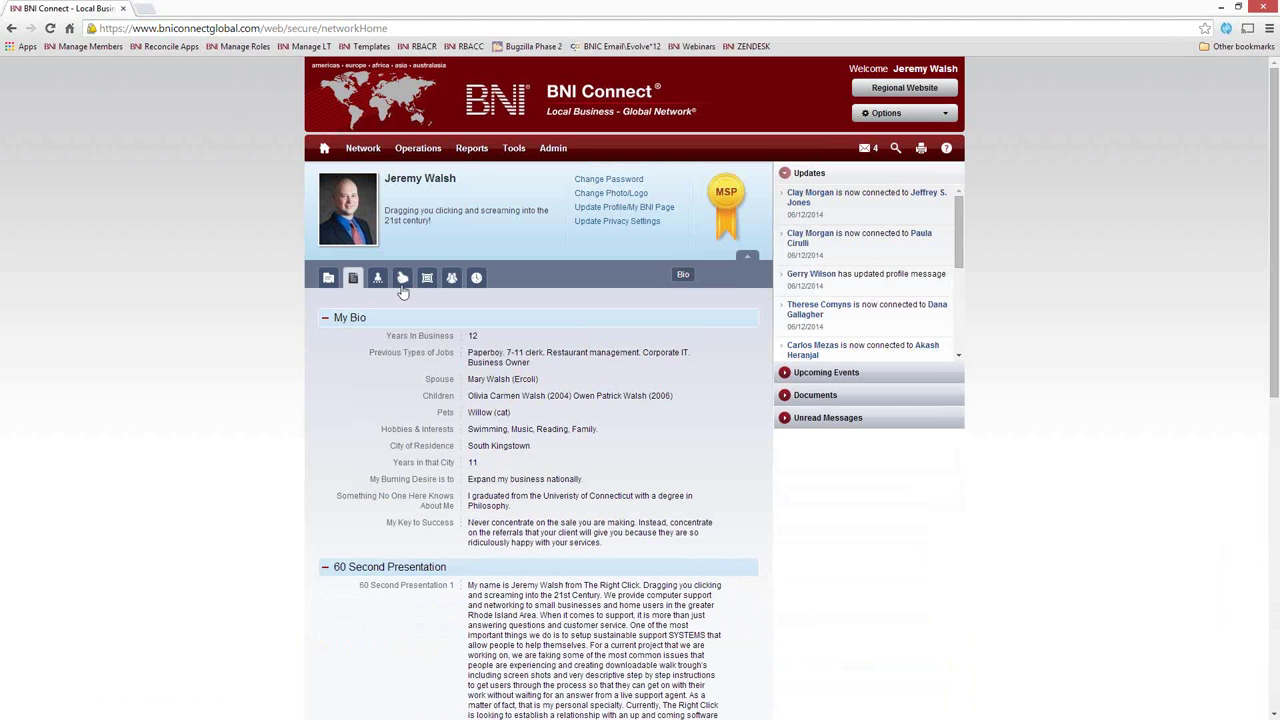
click(328, 280)
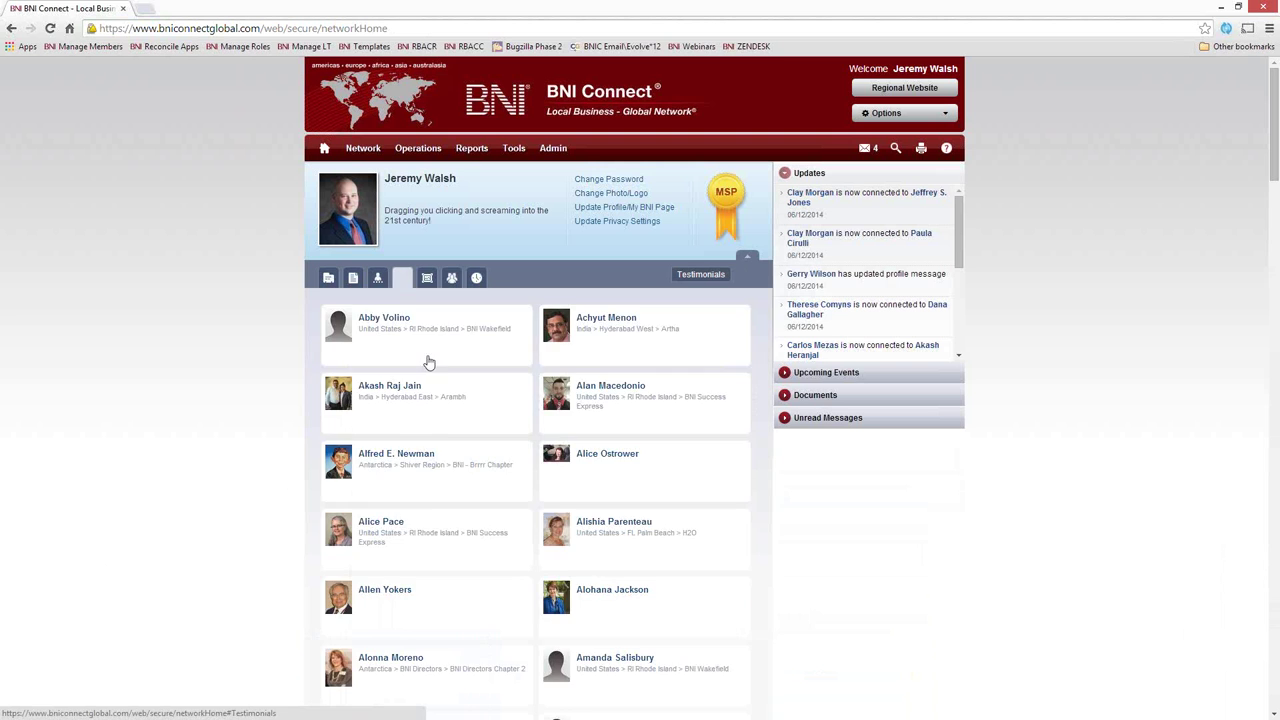
click(402, 277)
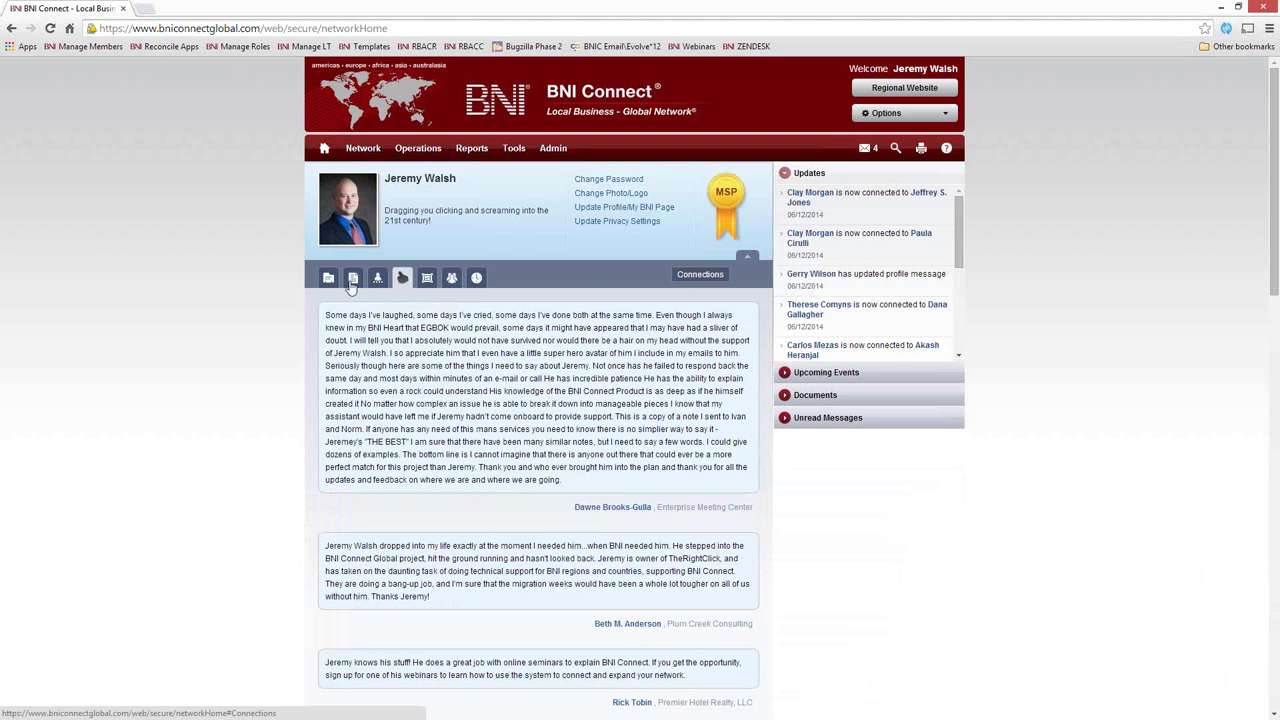
click(476, 277)
click(328, 277)
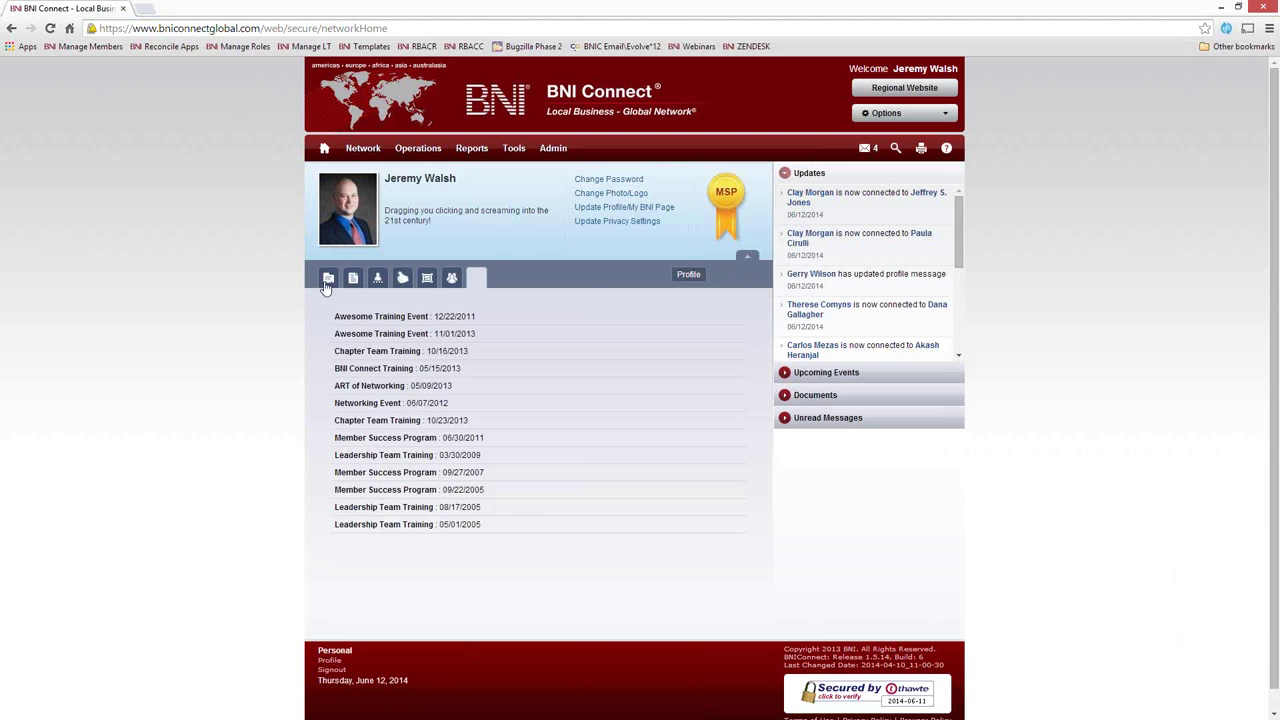